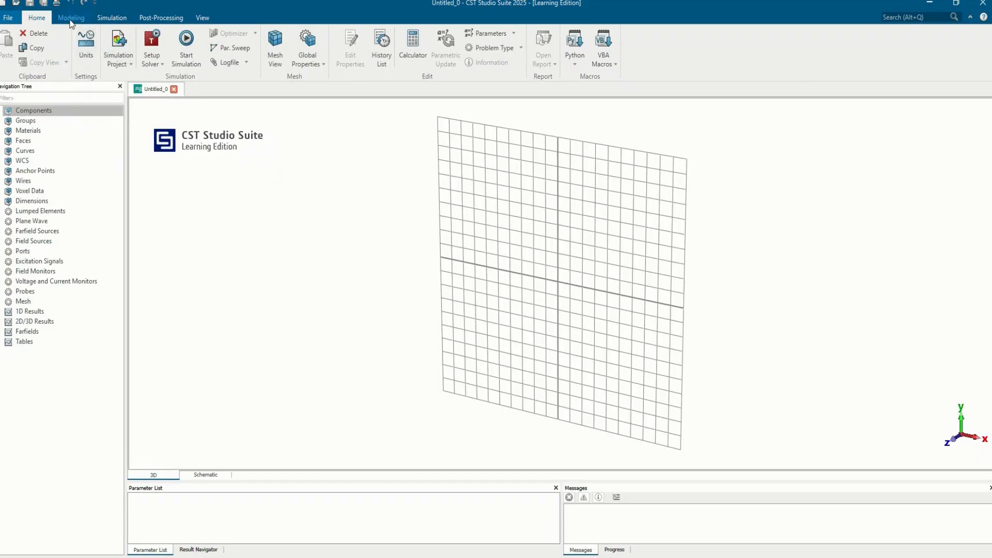
Define a brick named Sub spanning -D/2 to D/2 in X and Y, and 0 to H in Z.
left_click(70, 18)
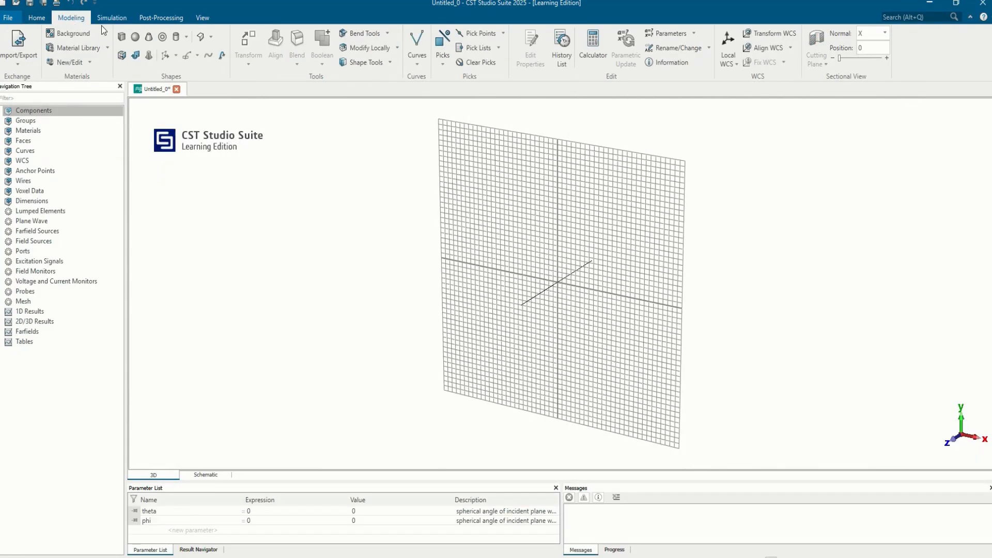
left_click(122, 36)
key("Escape")
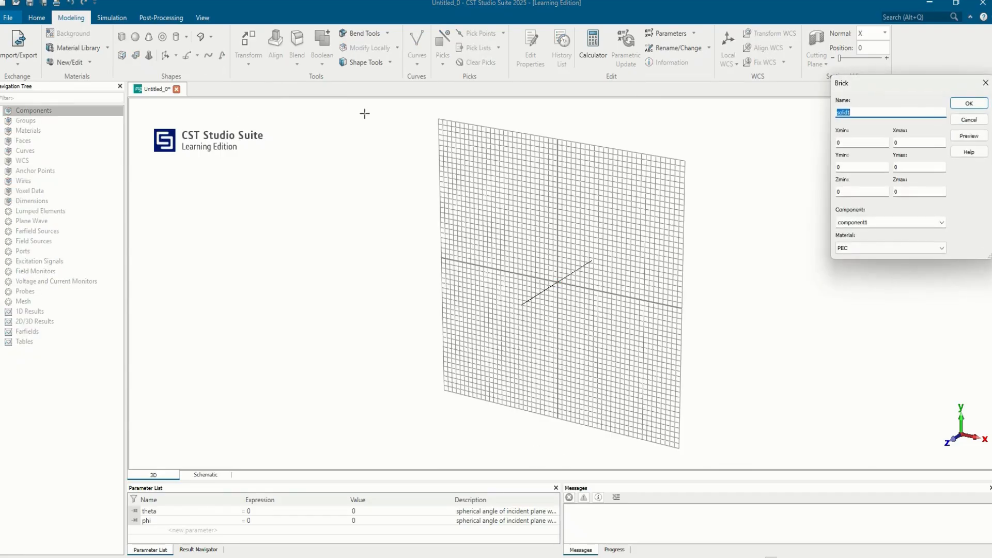
type("Sub")
key("Tab")
type("-D/2")
key("Tab")
type("D/2")
key("Tab")
type("-D/2")
key("Tab")
type("D")
key("Tab")
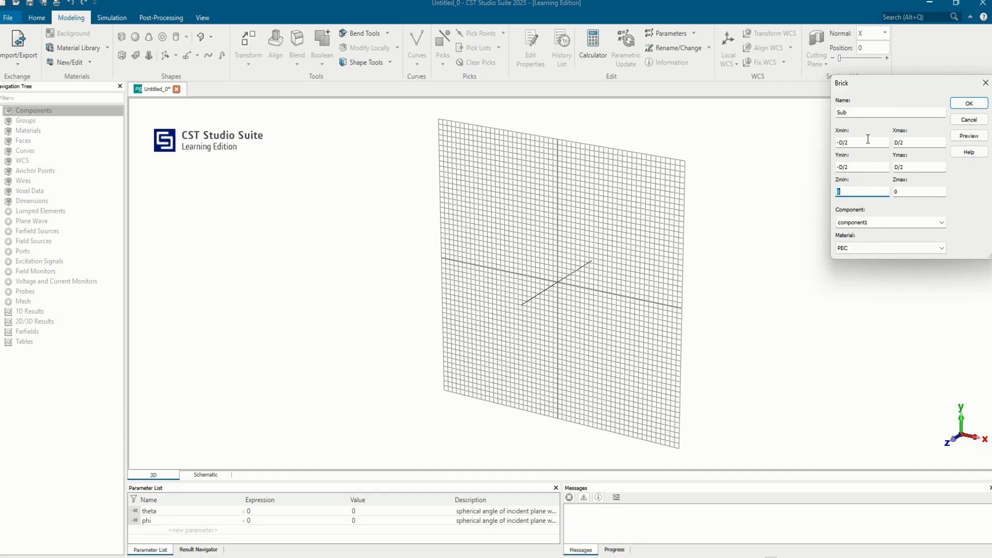
key("Tab")
Load FR-4 (lossy) from the material library as the material of the Sub brick.
left_click(909, 251)
left_click(893, 268)
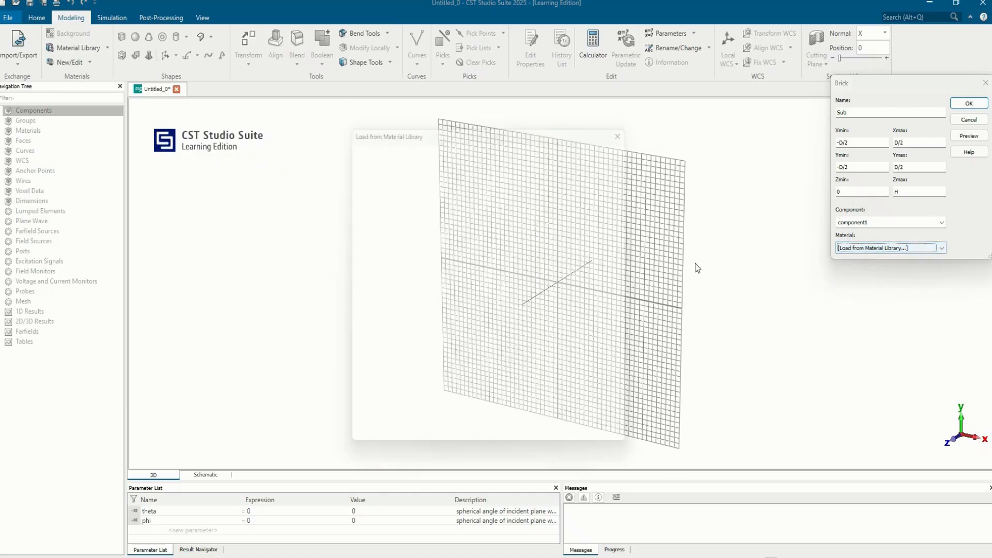
scroll(440, 237, "down", 6)
scroll(439, 238, "down", 10)
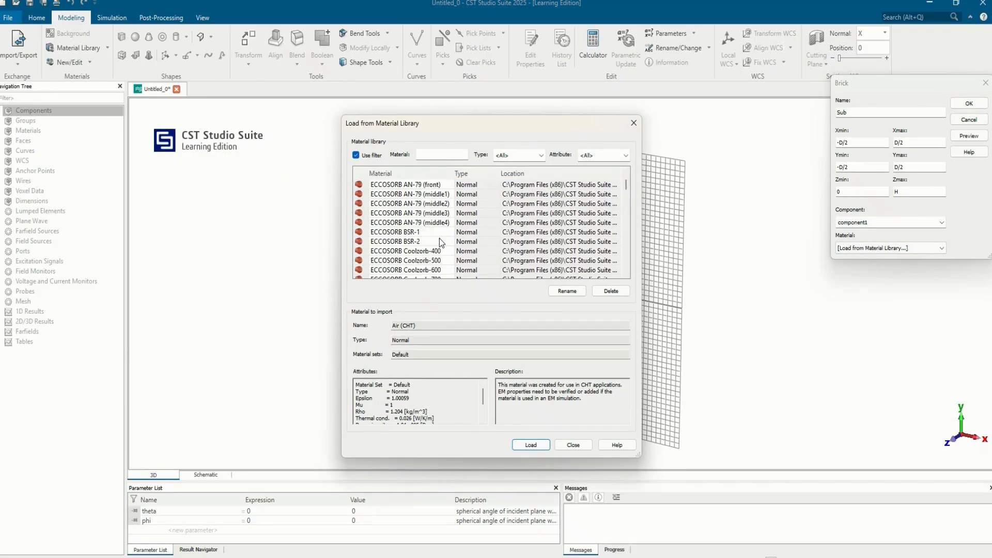
scroll(439, 238, "up", 3)
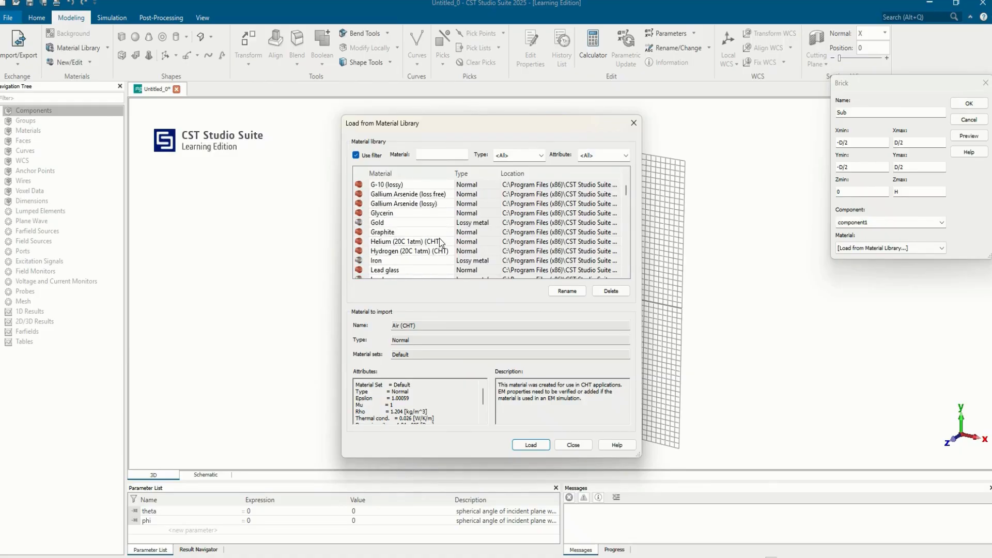
scroll(440, 237, "up", 3)
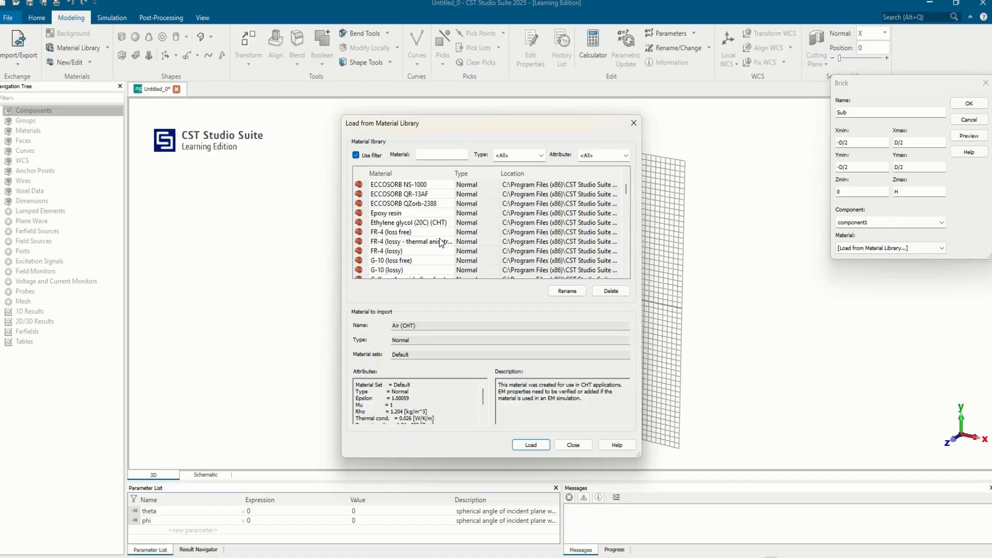
left_click(396, 251)
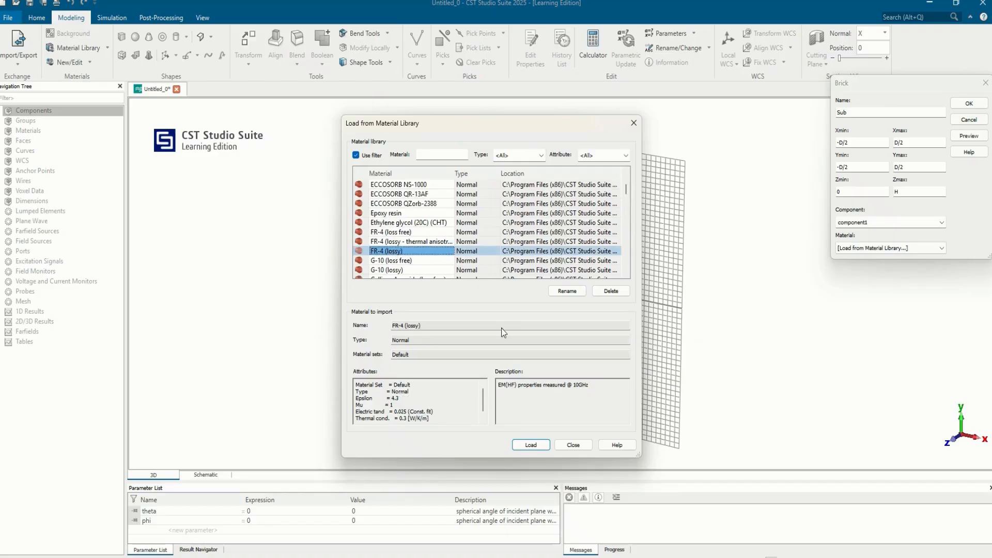
left_click(531, 445)
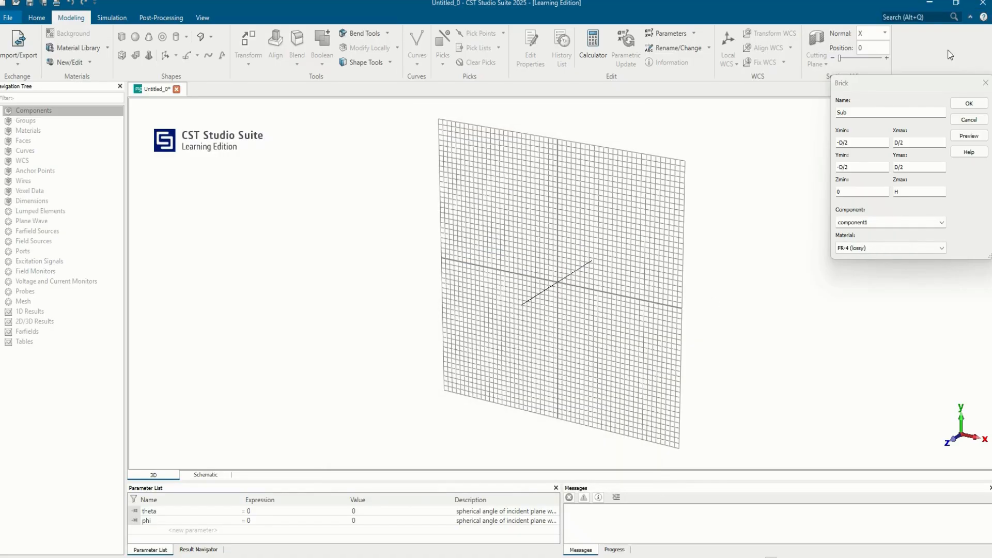
Create the Sub brick, defining the missing parameters D as 10 and H as 1.6.
left_click(969, 103)
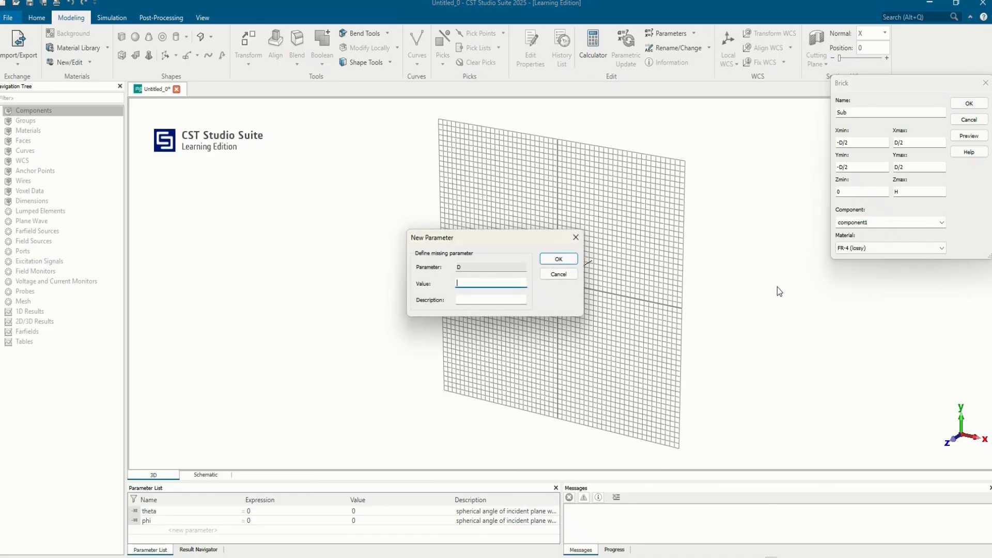
key("BackSpace")
key("Return")
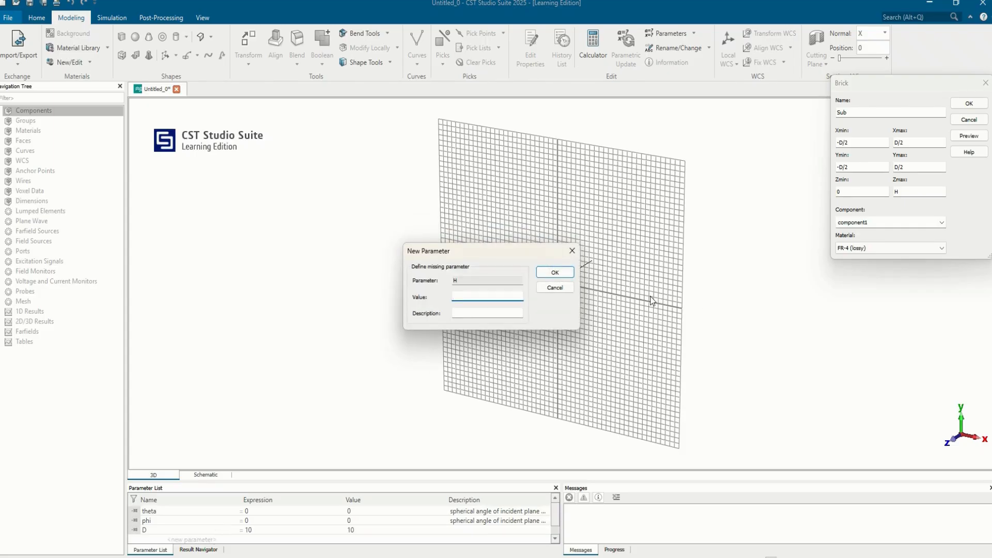
type("1.6")
key("Return")
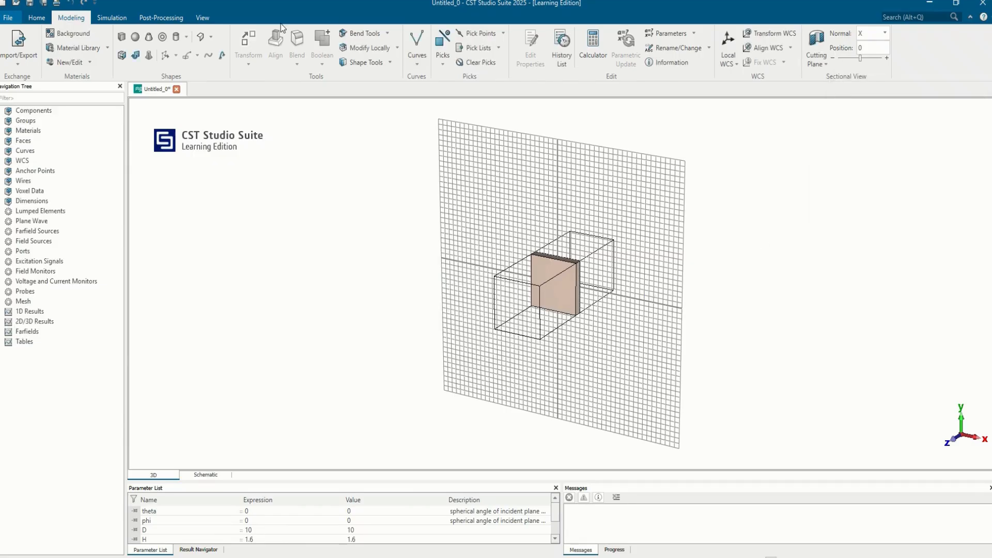
Define a second brick named PATCH spanning -L/2 to L/2 in X and Y, and H to H+0.035 in Z.
left_click(121, 37)
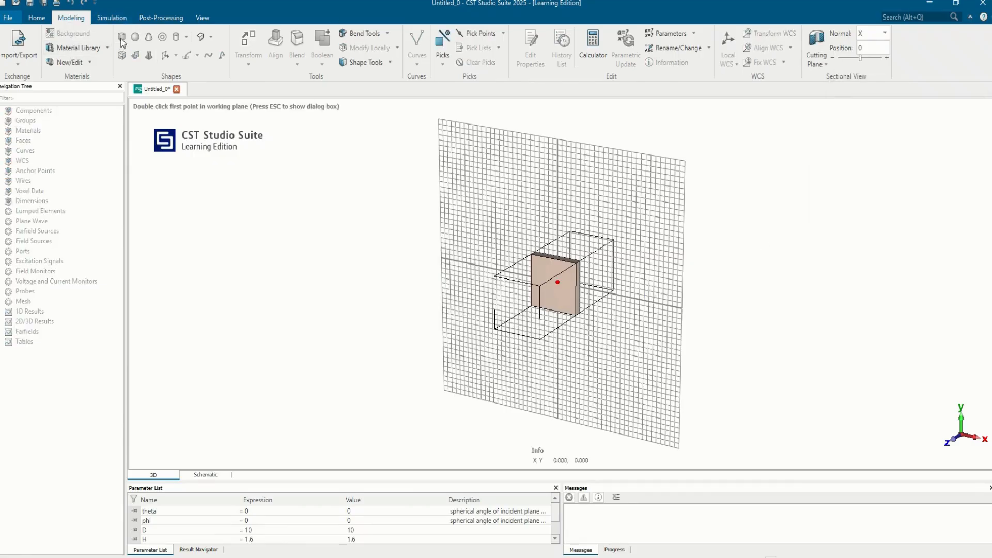
key("Escape")
type("PA")
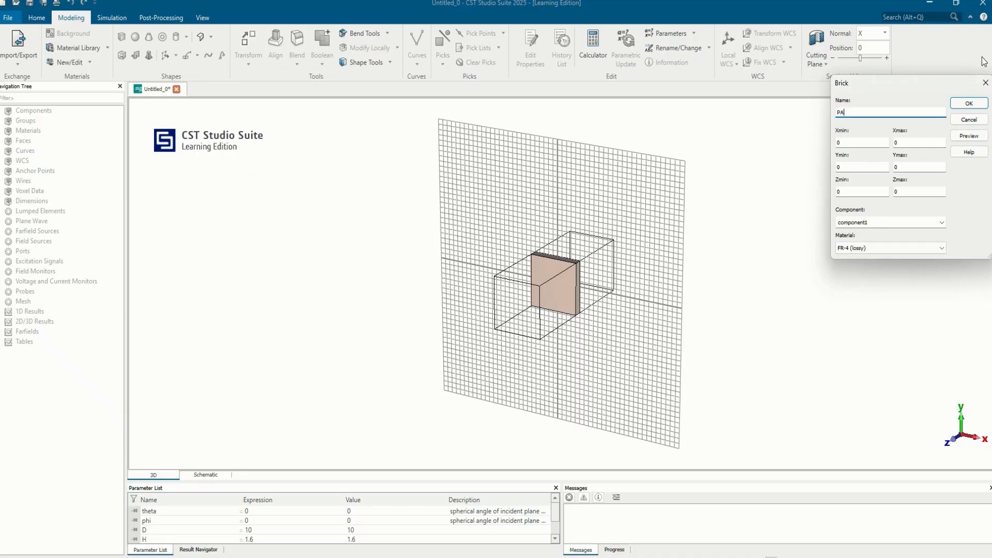
key("Tab")
type("-")
key("Tab")
type("L/2")
key("Tab")
key("Tab")
type("L")
key("Tab")
type("H")
key("Tab")
type("H+")
Assign PEC to the PATCH brick and create it, defining the missing parameter L as 8.
left_click(916, 252)
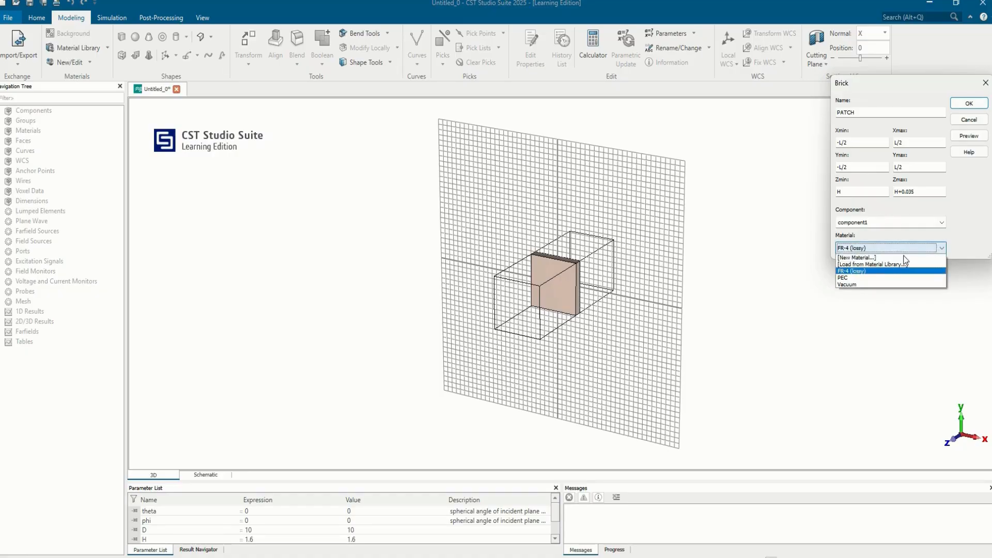
left_click(871, 279)
left_click(969, 103)
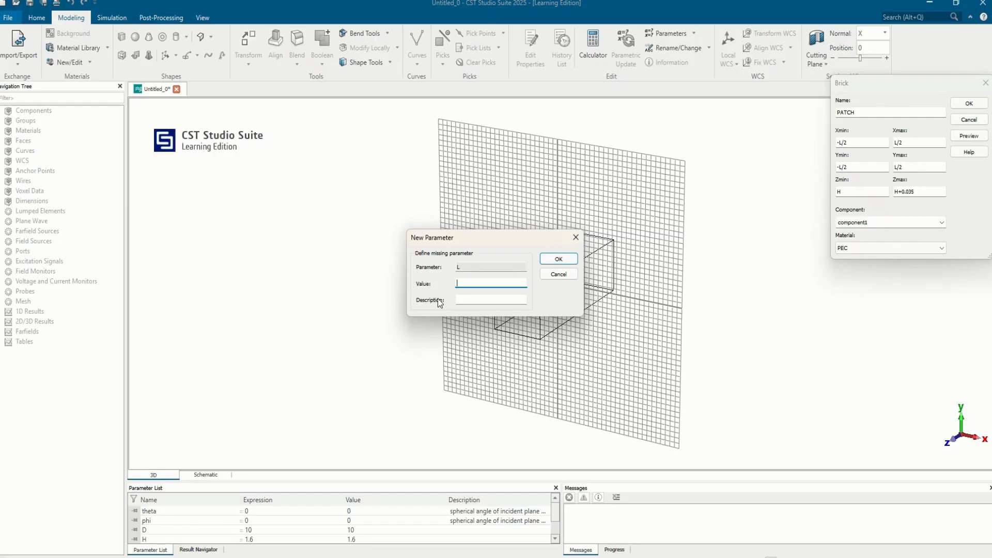
type("8")
key("Return")
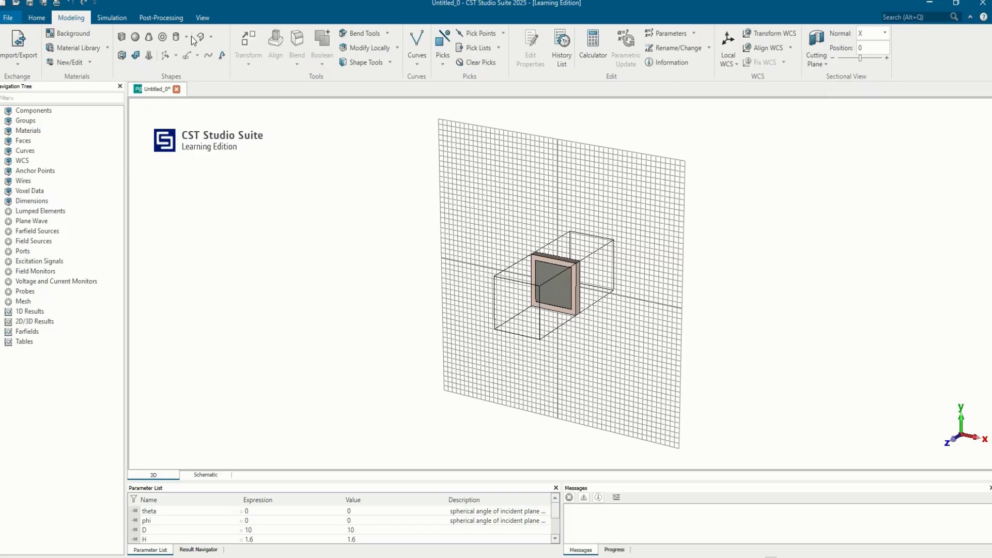
Set the boundary conditions to electric (Et = 0) at both X limits and magnetic (Ht = 0) at both Y limits.
left_click(111, 18)
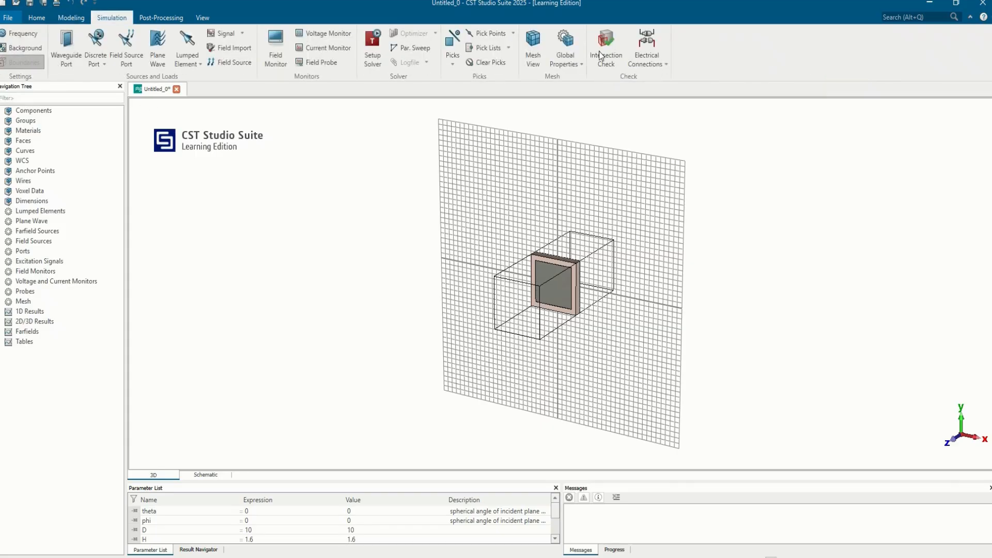
left_click(31, 65)
left_click(874, 136)
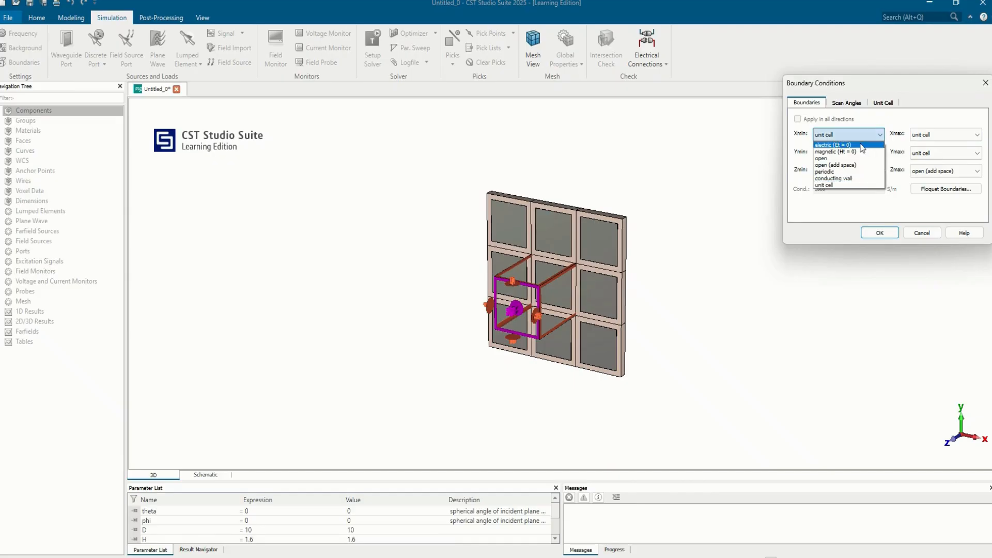
left_click(834, 144)
left_click(865, 152)
left_click(848, 170)
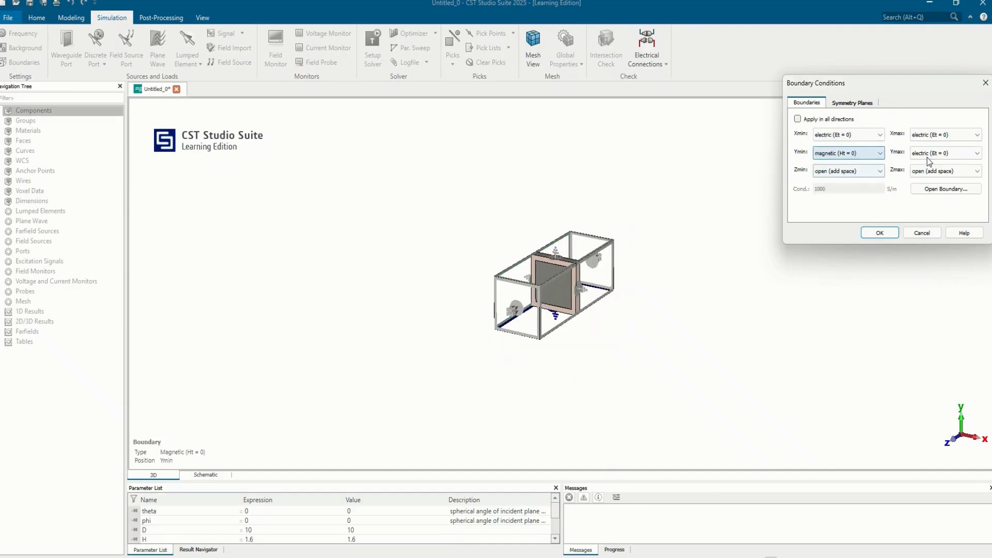
left_click(946, 153)
left_click(930, 170)
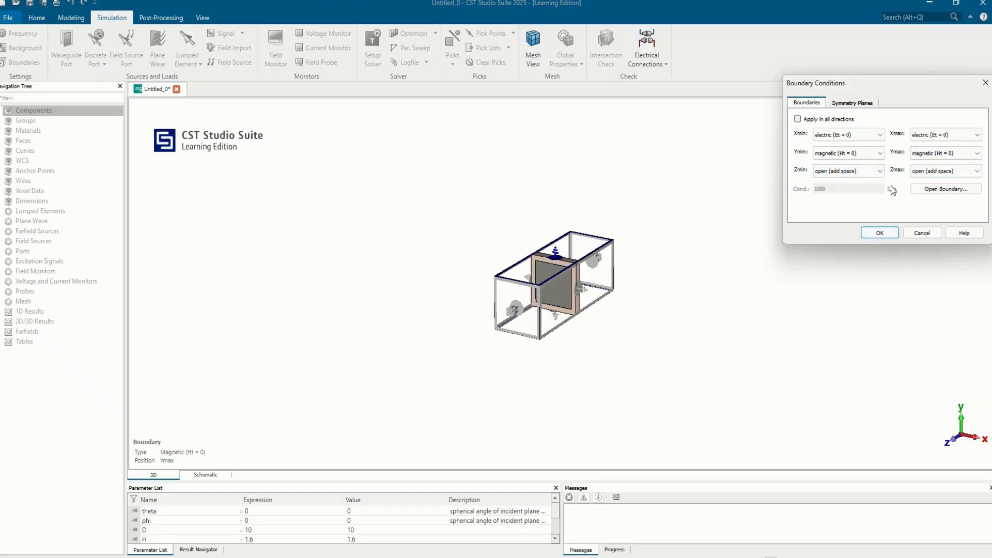
left_click(878, 233)
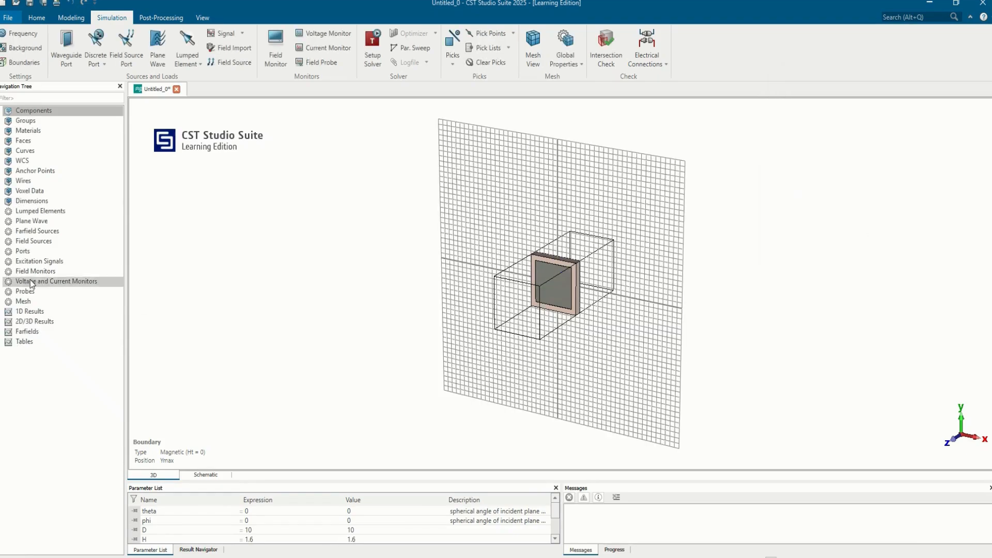
Start waveguide port 1 with its normal along Z in positive orientation and enable free normal position.
left_click(30, 253)
right_click(30, 253)
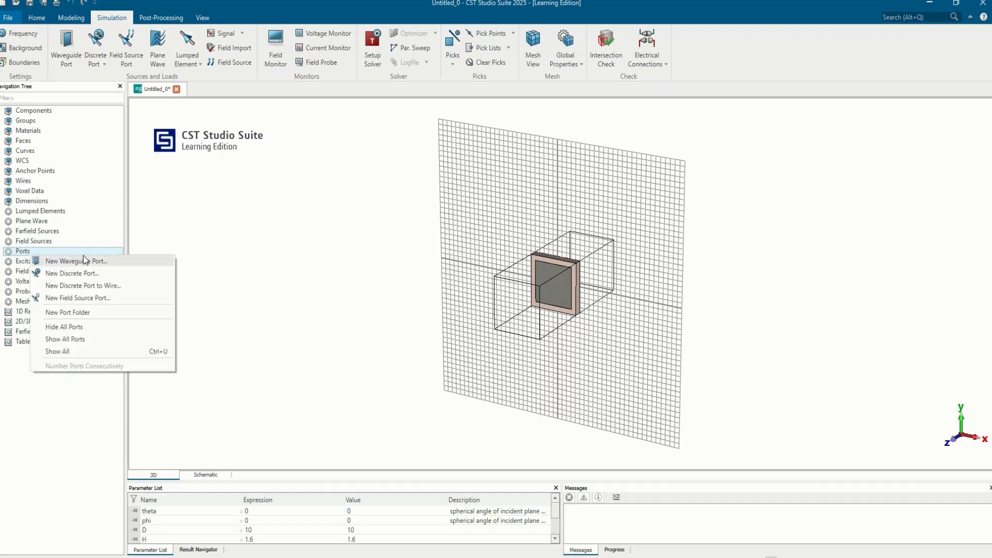
left_click(76, 261)
left_click(902, 155)
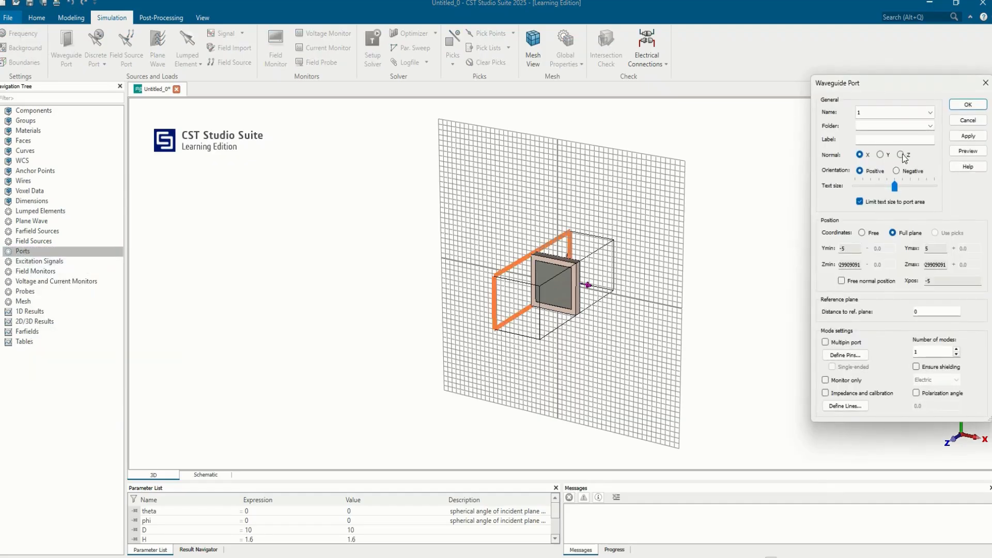
left_click(852, 284)
Copy port 1's Z position, -13.626929909091, into the distance to the reference plane.
left_click_drag(972, 281, 822, 285)
key("ctrl+c")
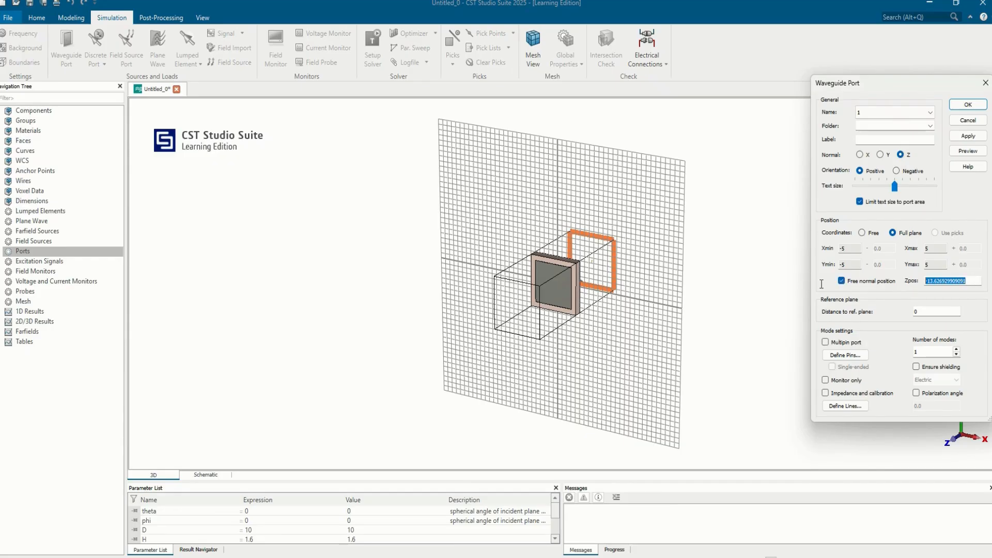
key("BackSpace")
left_click_drag(924, 311, 875, 310)
key("ctrl+v")
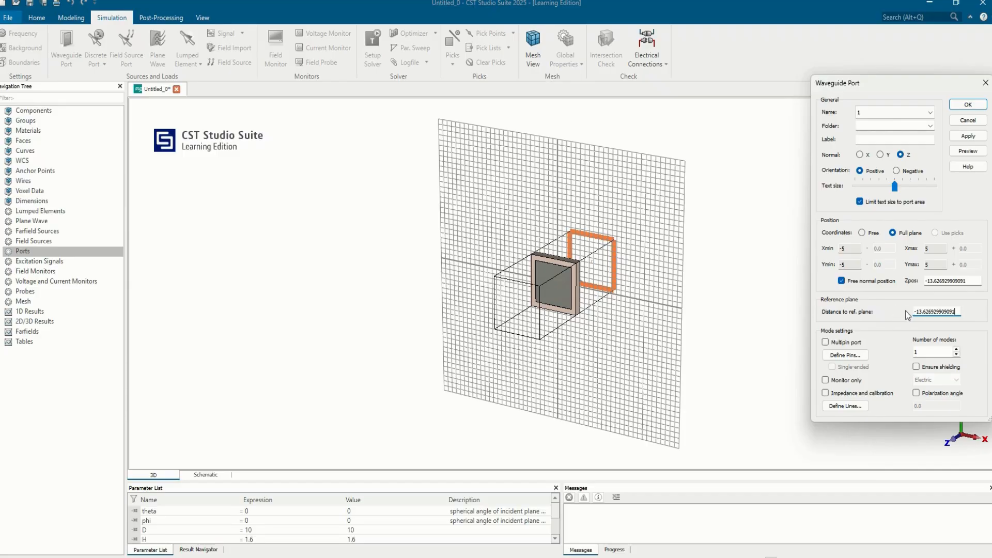
Try a positive reference plane distance of 13.626929909091 for port 1 and preview it.
left_click(918, 312)
key("BackSpace")
left_click(971, 153)
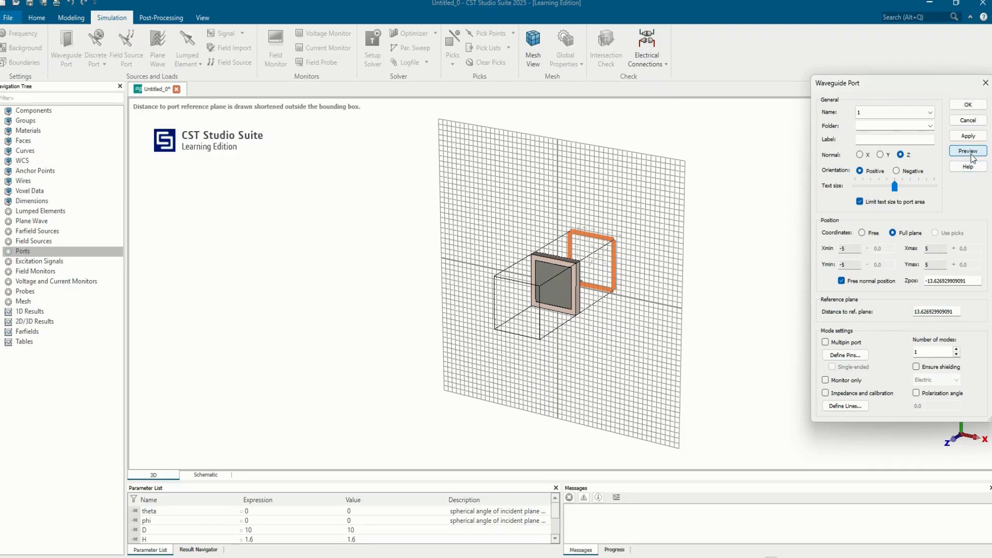
Set port 1's distance to the reference plane to -13.626929909091, preview it and create the port.
left_click(914, 313)
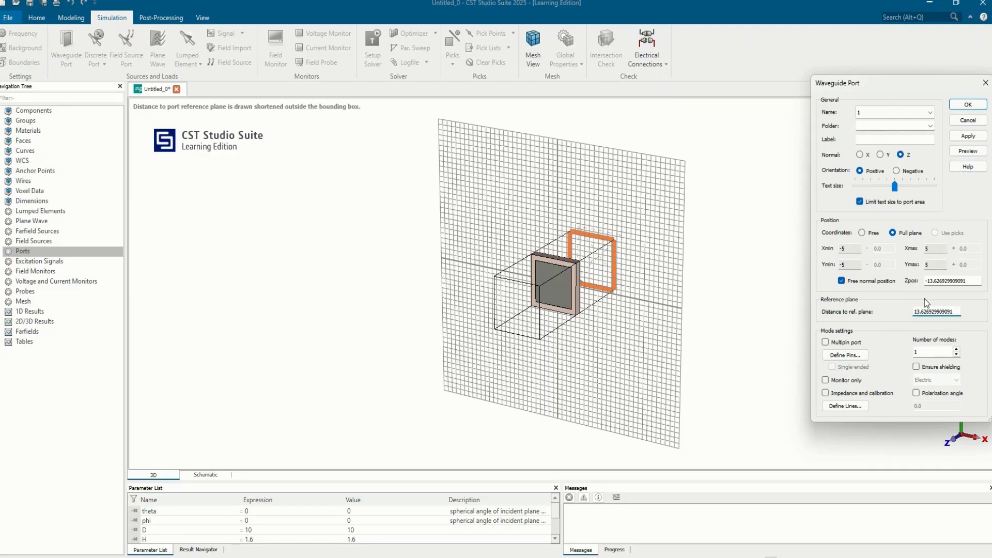
type("-")
left_click(969, 150)
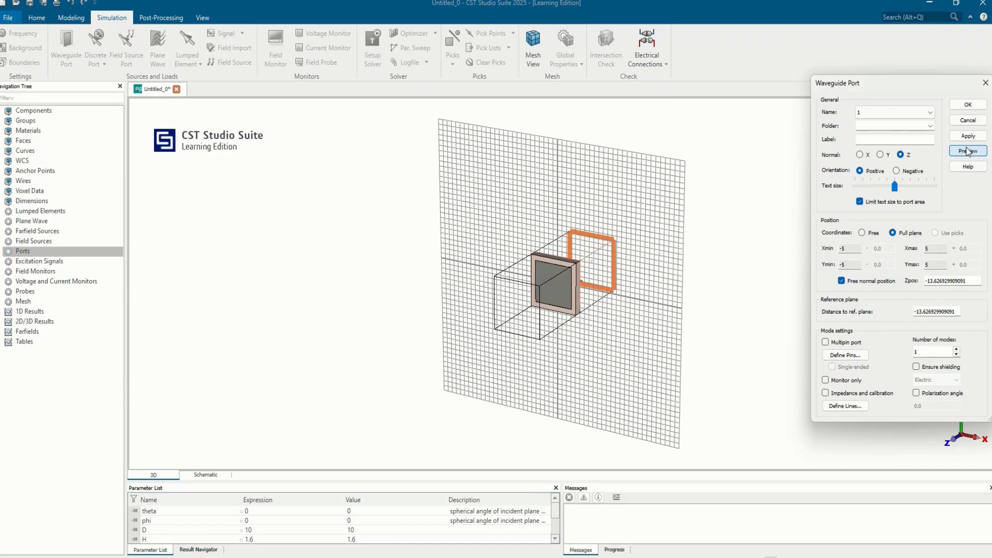
left_click(968, 105)
Start waveguide port 2 with its normal along Z in negative orientation and enable free normal position.
right_click(23, 254)
left_click(77, 258)
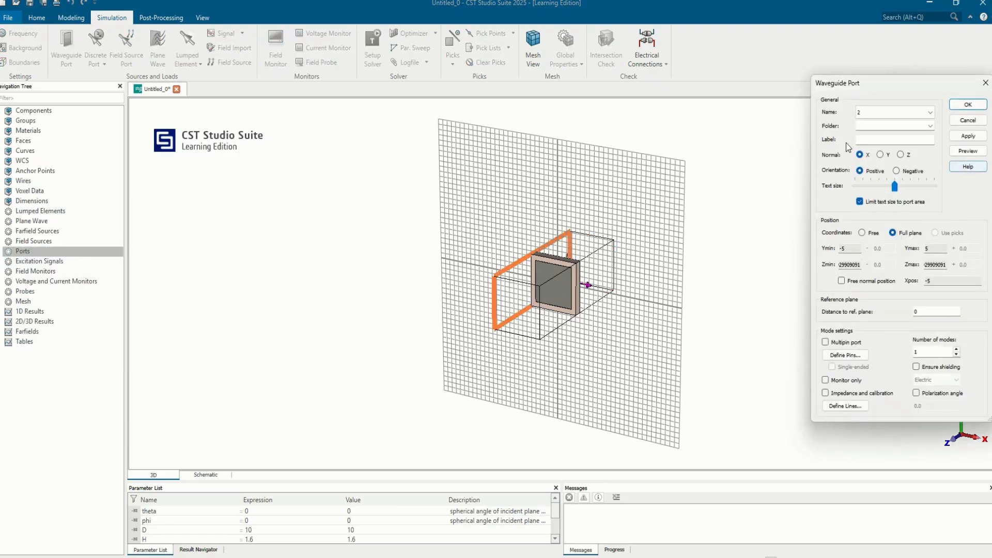
left_click(901, 155)
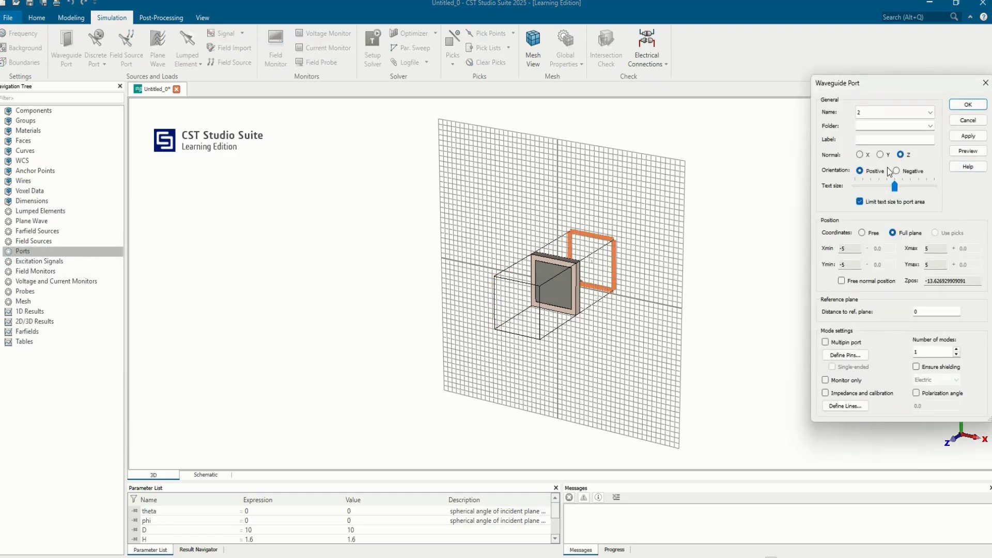
left_click(905, 171)
left_click(858, 285)
Set port 2's distance to the reference plane to -(15.261929909091-H-0.035), create the port and list the model's ports.
left_click_drag(966, 281, 904, 278)
key("ctrl+c")
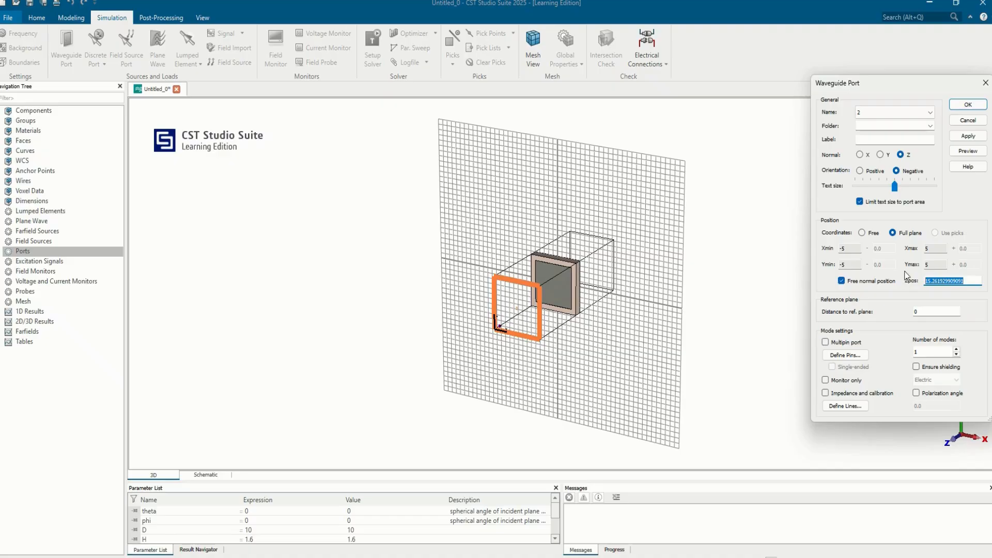
key("Tab")
type("-(")
key("ctrl+v")
type("-")
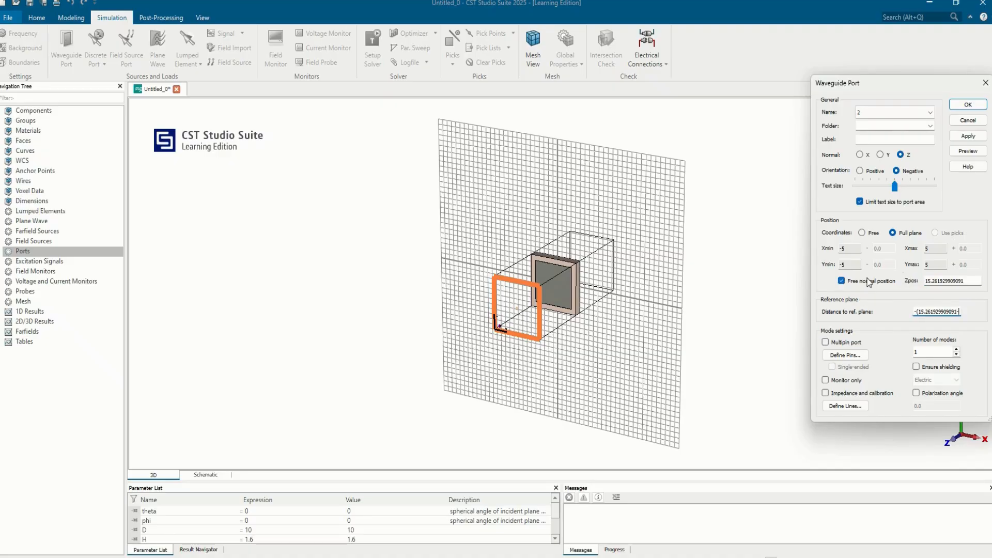
type("H-0.035)")
left_click(968, 104)
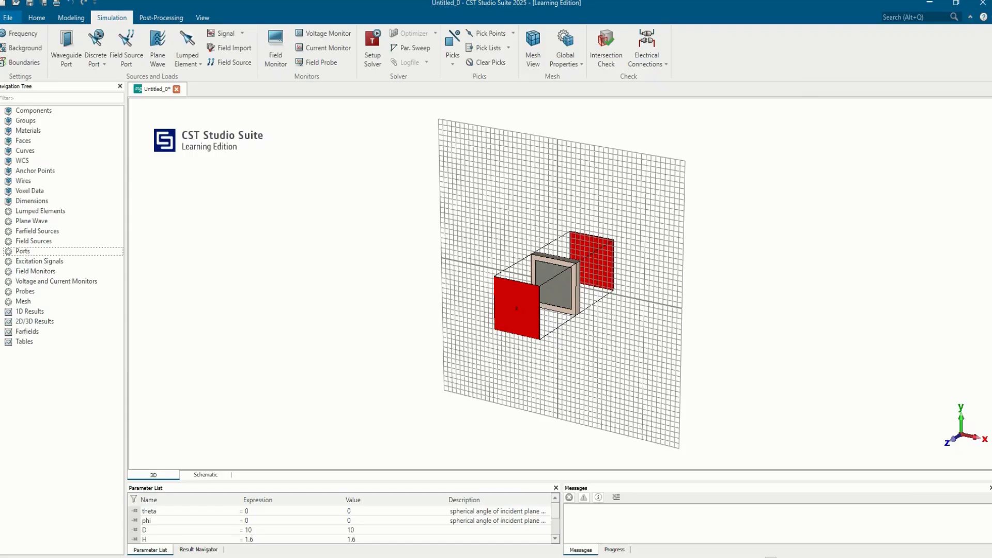
left_click(3, 251)
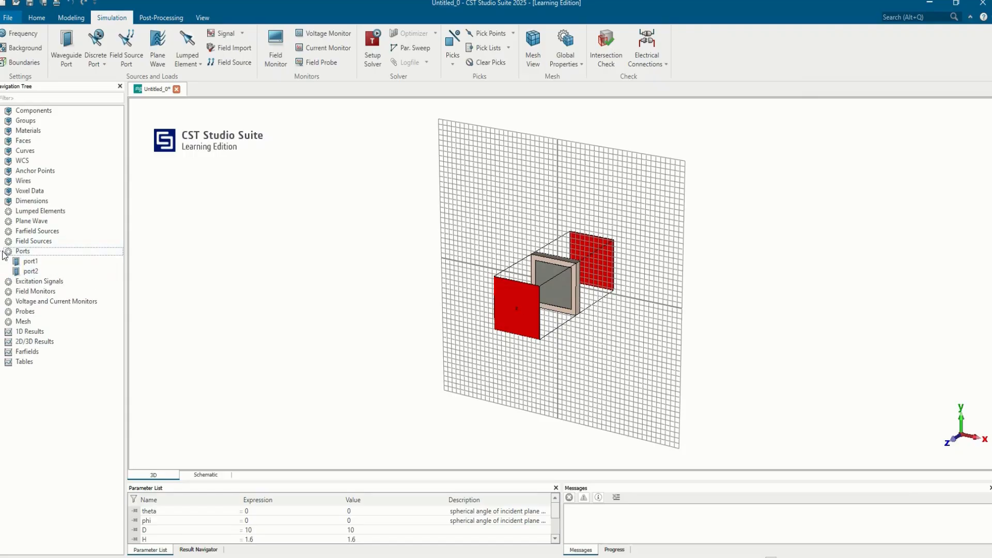
Check port1 and port2 on the patch unit cell and start the time domain solver.
left_click(17, 261)
left_click(26, 271)
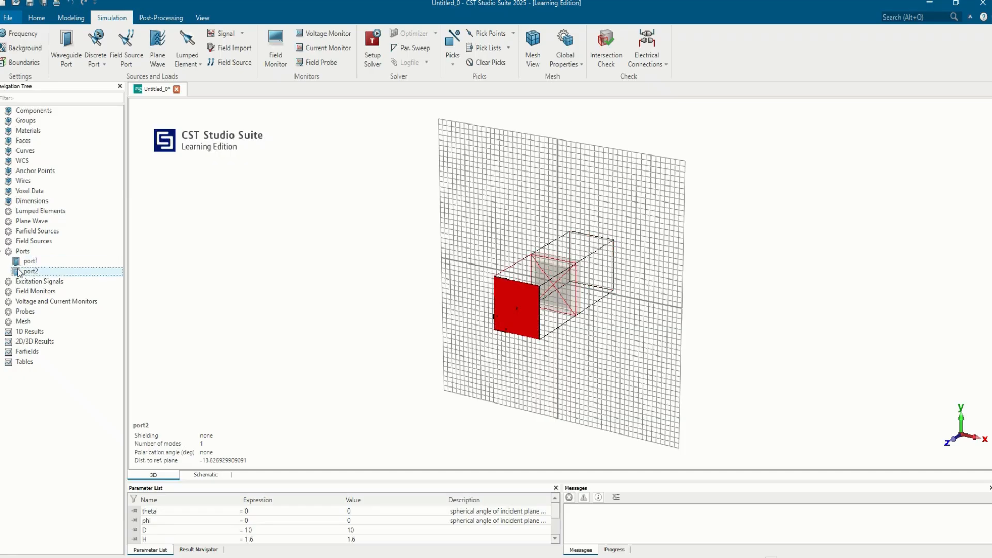
left_click(372, 49)
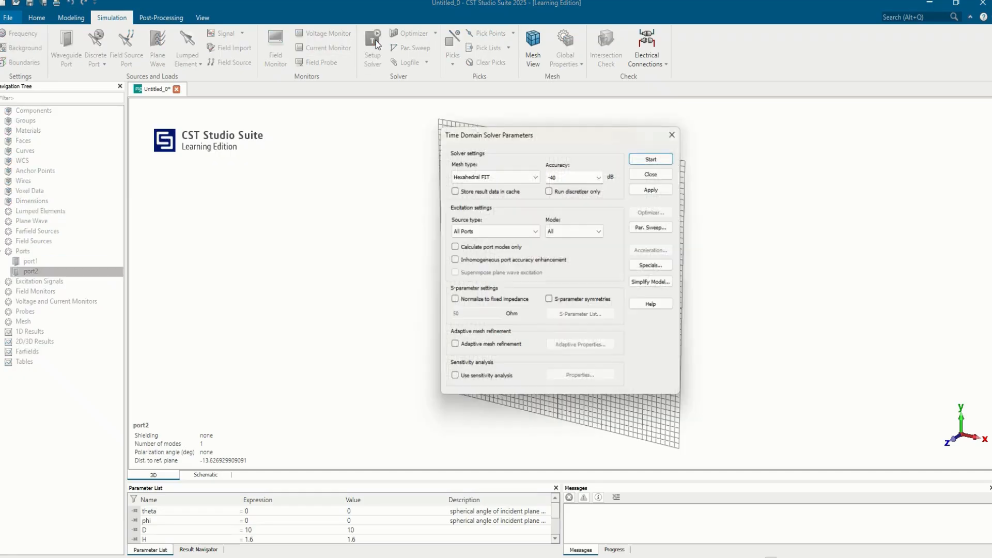
left_click(652, 158)
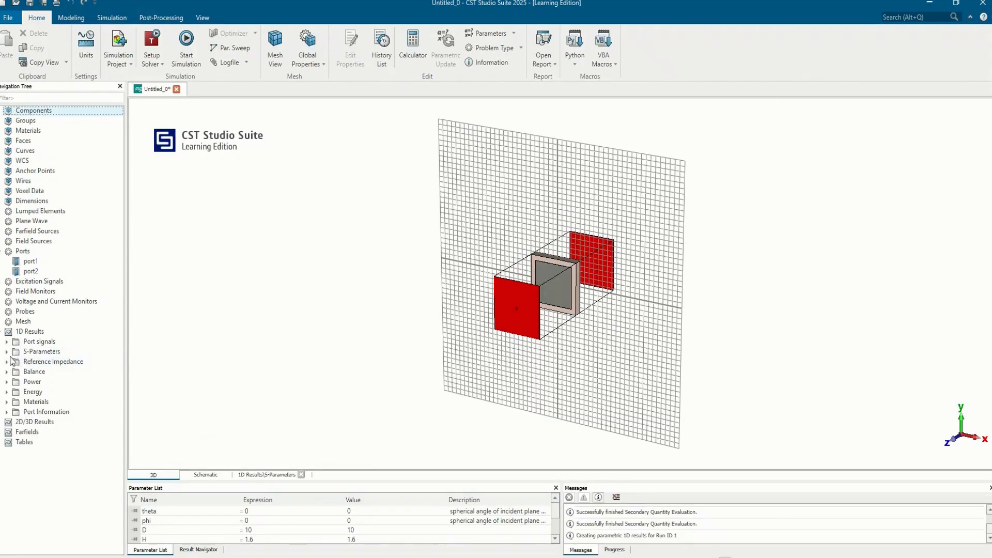
Display the S1,1 and S2,1 curves of the patch unit cell simulation.
left_click(7, 352)
left_click(30, 361)
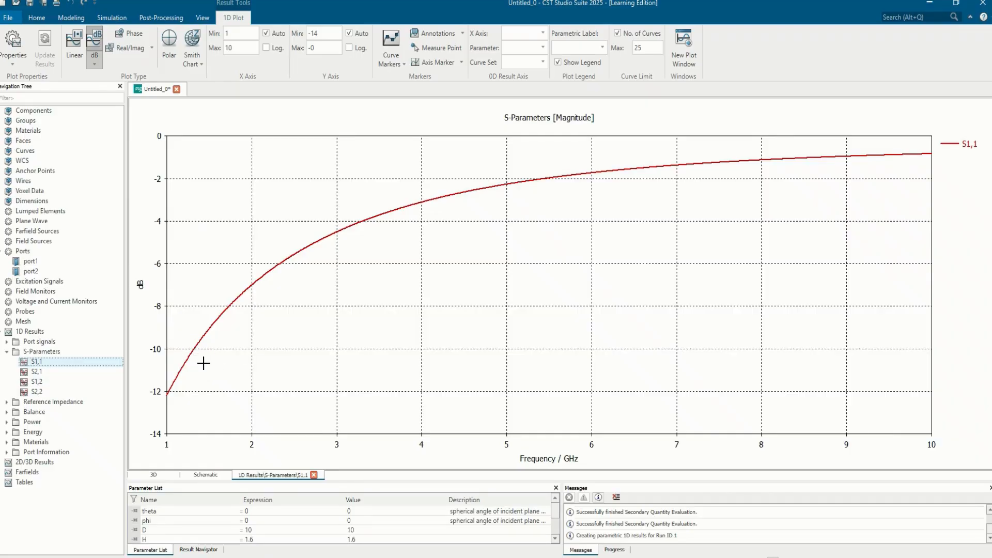
left_click(51, 374, "ctrl")
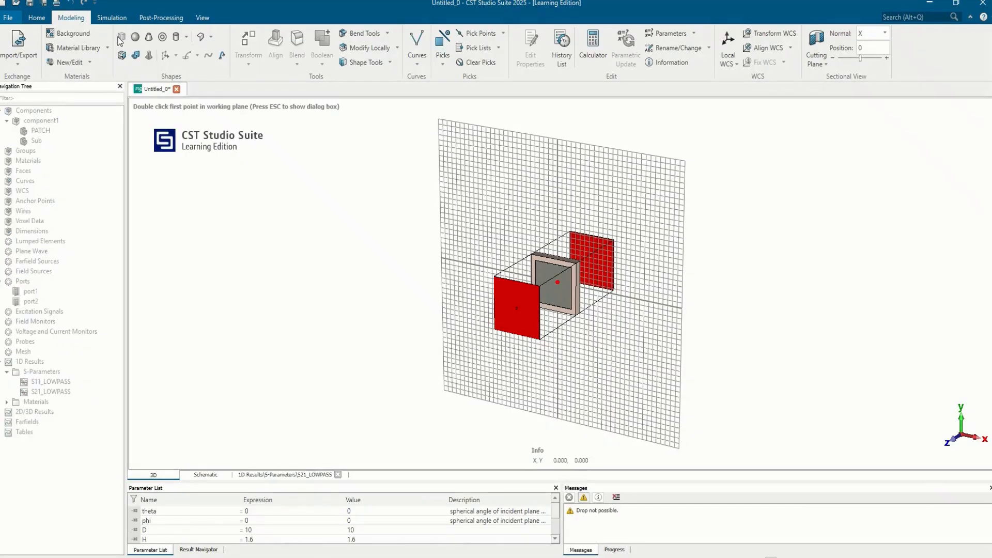
Start a brick by numeric entry, with both its X and Y ranges set from -D/2 to D/2.
key("Escape")
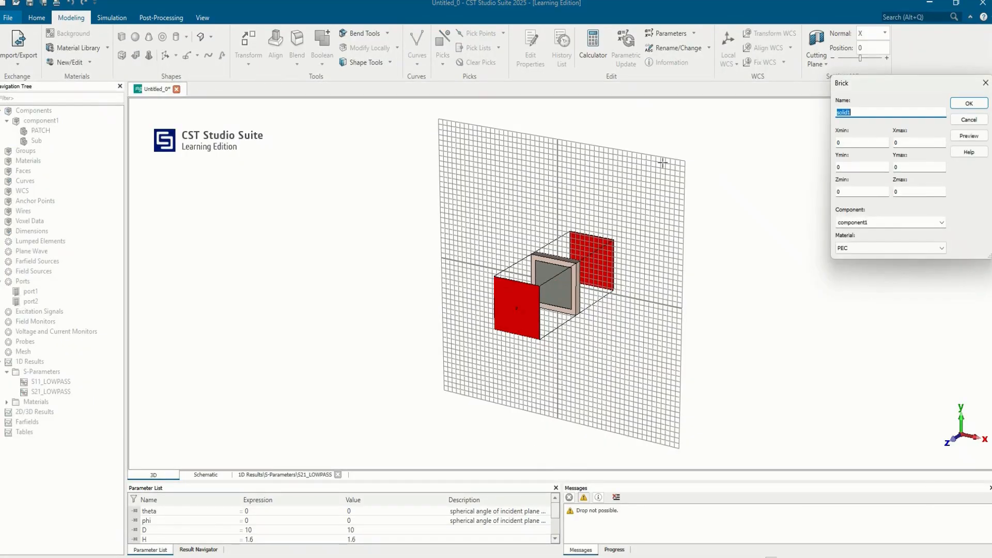
left_click(858, 143)
key("BackSpace")
type("-D/2")
key("Tab")
type("D/2")
key("Tab")
type("-D/2")
key("Tab")
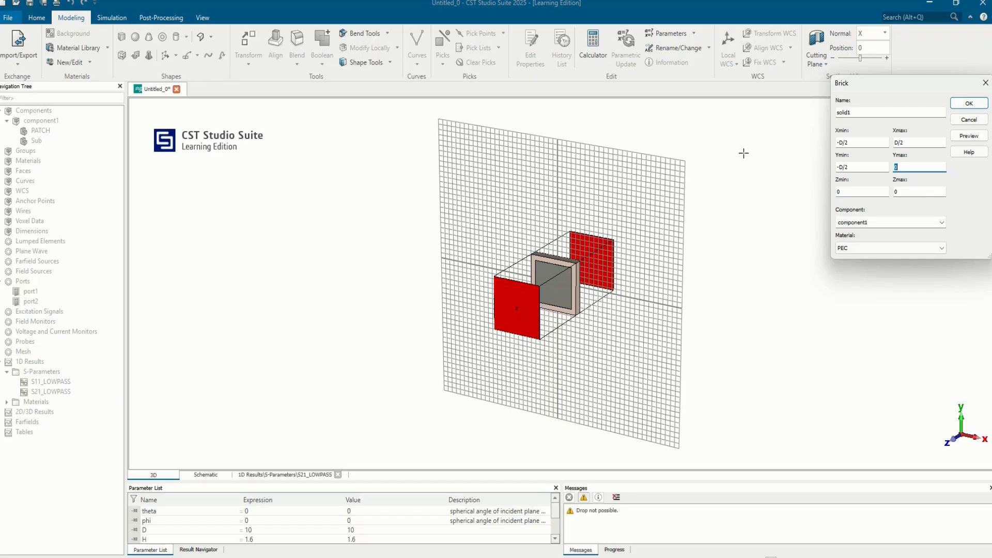
type("D/2")
key("Tab")
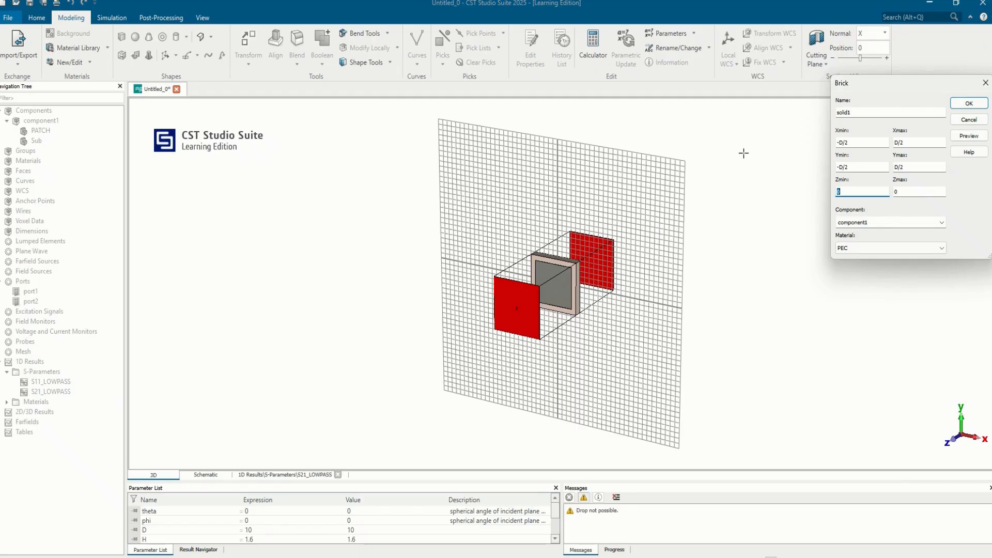
Set the brick's Z range from H to H+0.035, preview it and create it as PEC in component1.
type("H")
key("Tab")
type("H+")
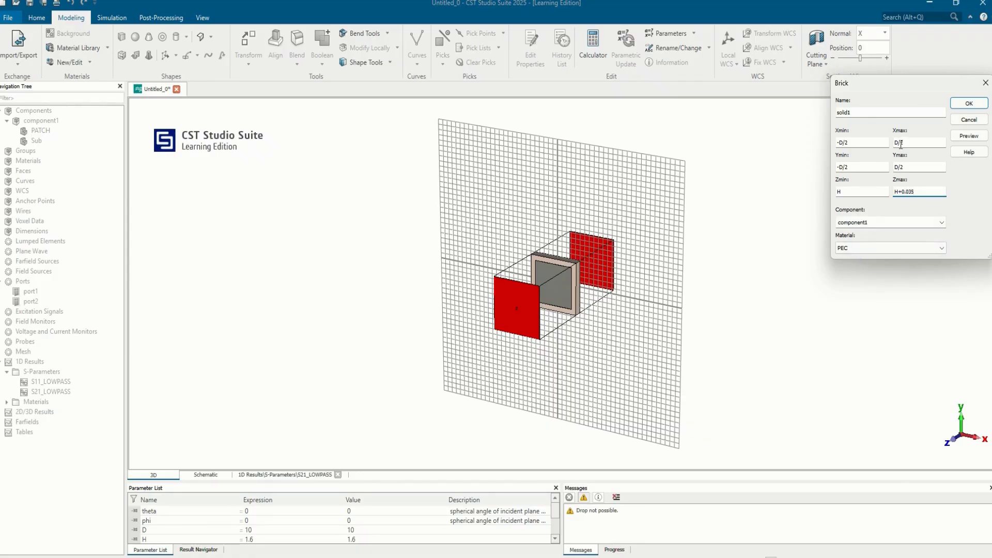
left_click(969, 136)
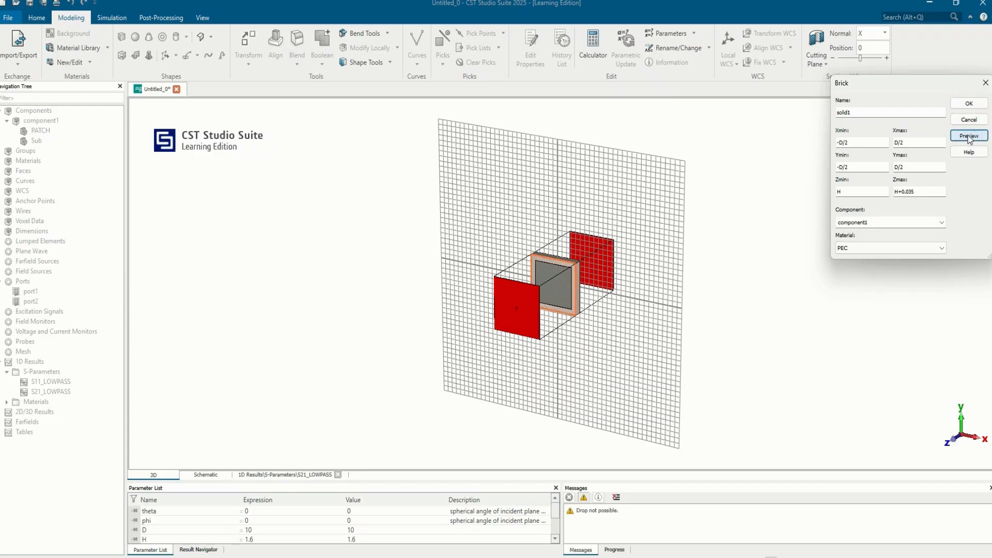
left_click(969, 102)
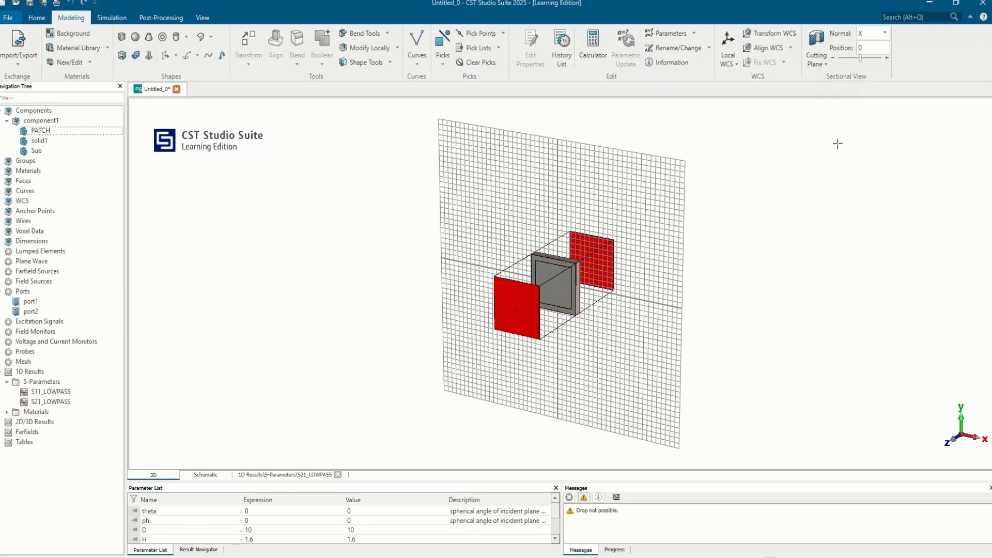
Subtract PATCH from solid1 with a Boolean operation to form a square-aperture metal layer.
left_click(41, 141)
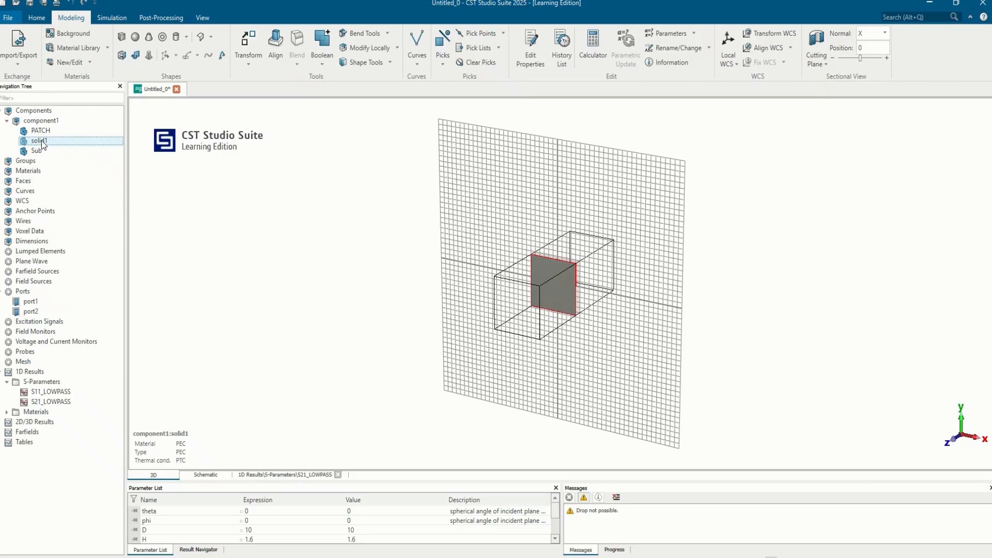
key("minus")
left_click(47, 130)
key("Return")
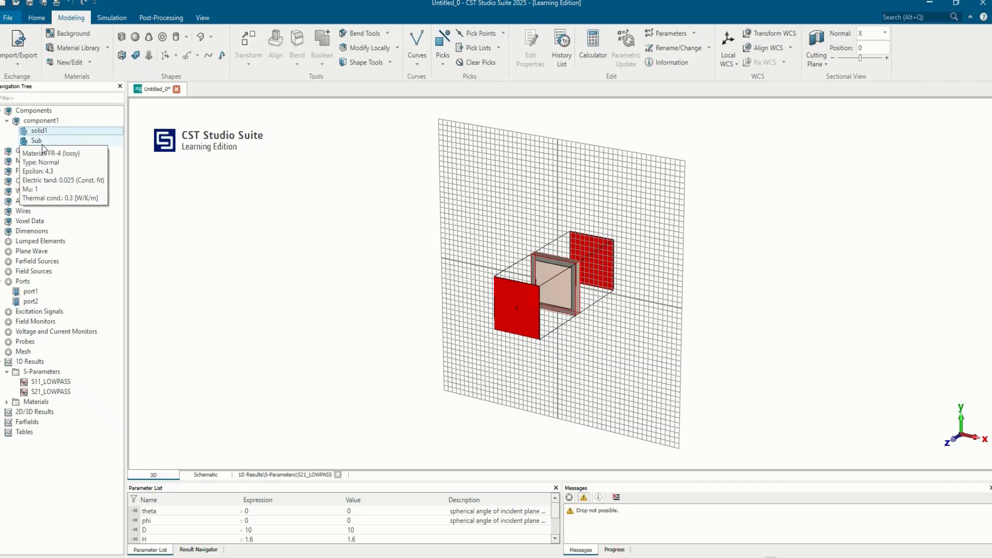
Inspect port1 and port2 around the aperture model and rerun the time domain solver.
left_click(105, 18)
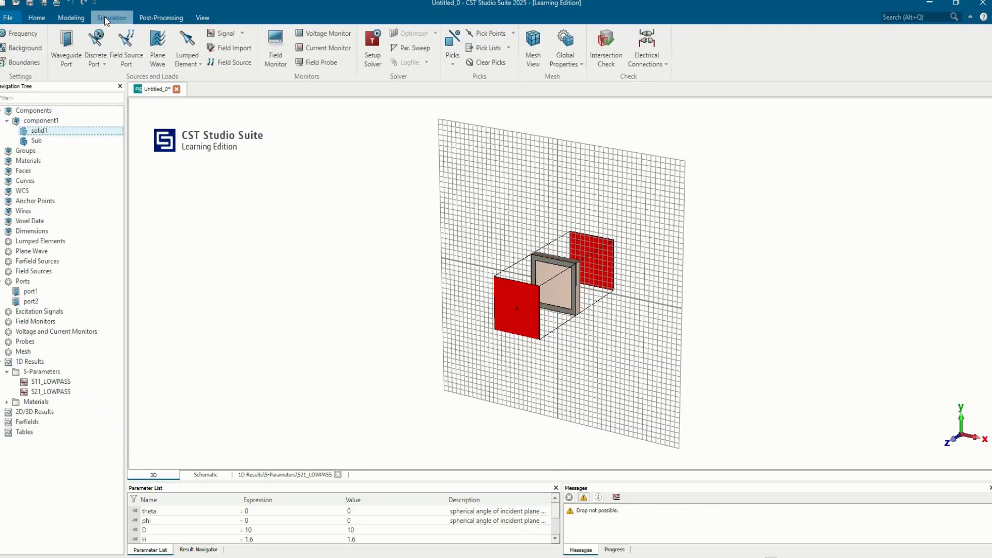
left_click(29, 292)
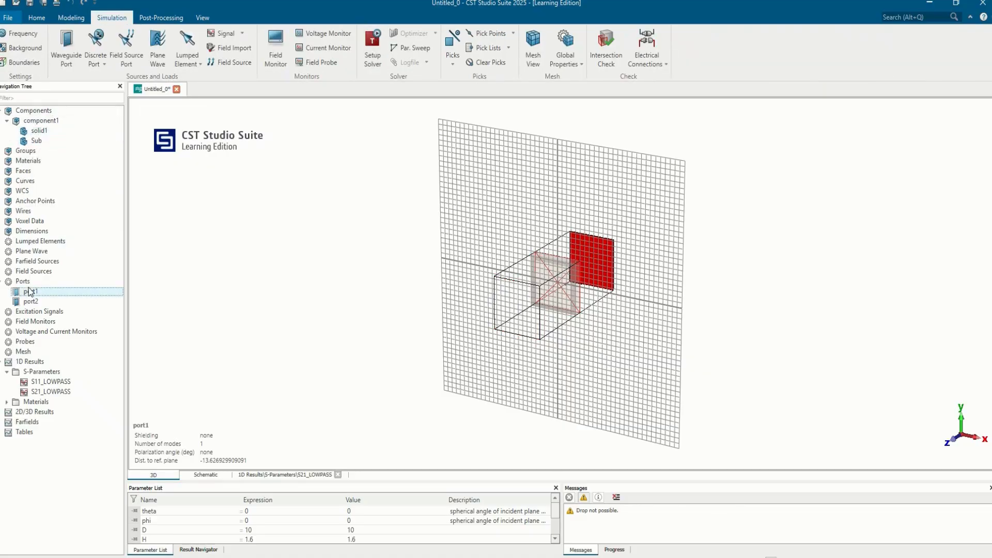
left_click_drag(545, 279, 481, 398)
left_click(31, 301)
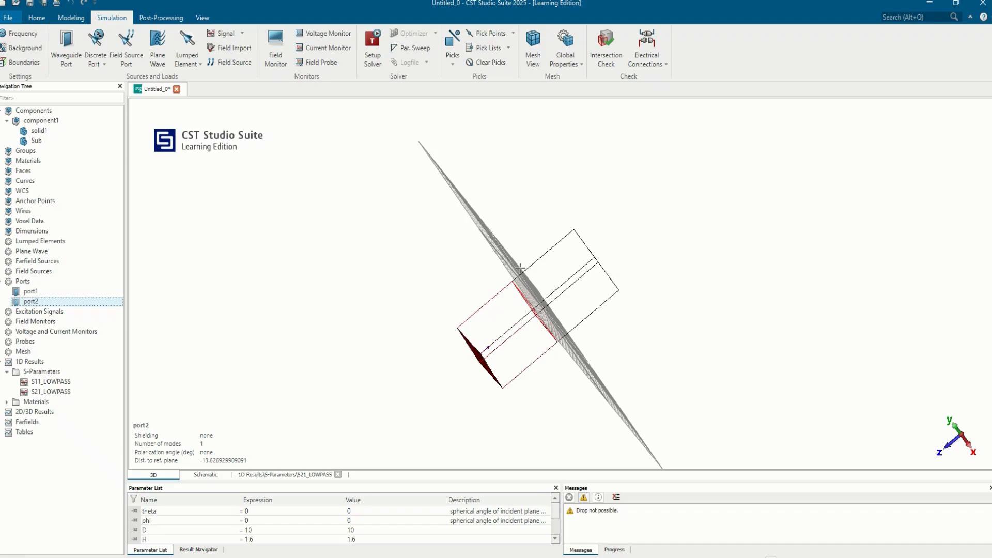
left_click(373, 47)
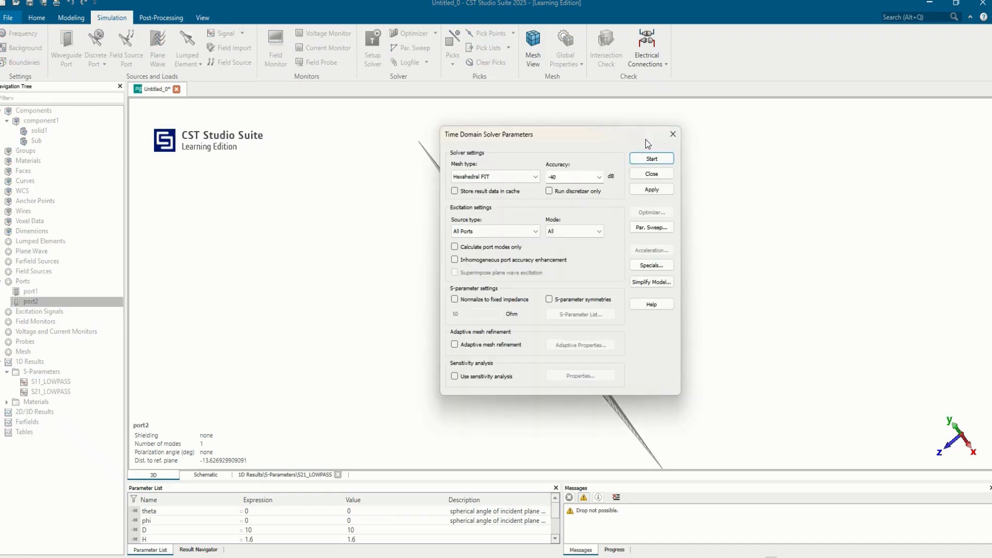
left_click(650, 158)
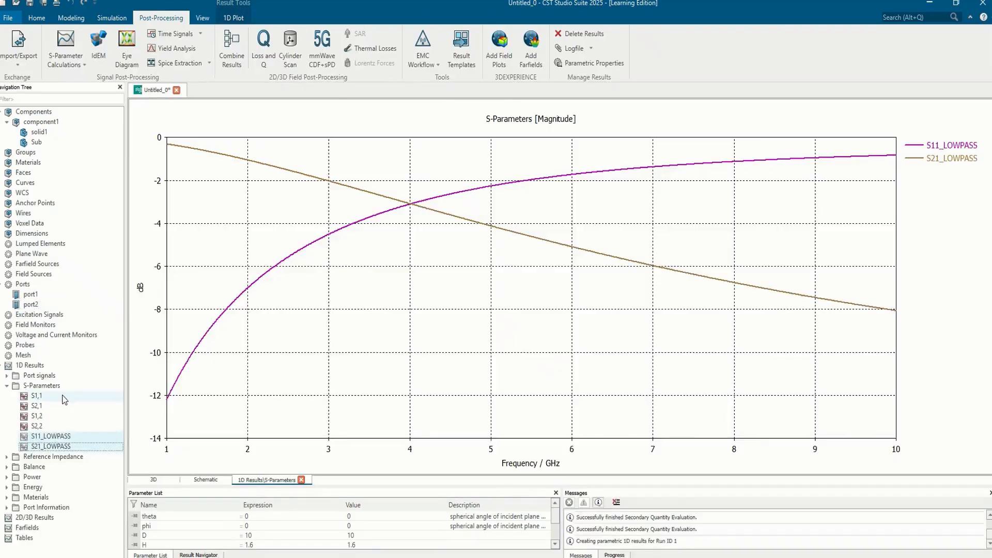
Plot S1,1 and S2,1 of the aperture unit cell together to compare reflection and transmission.
left_click(36, 395)
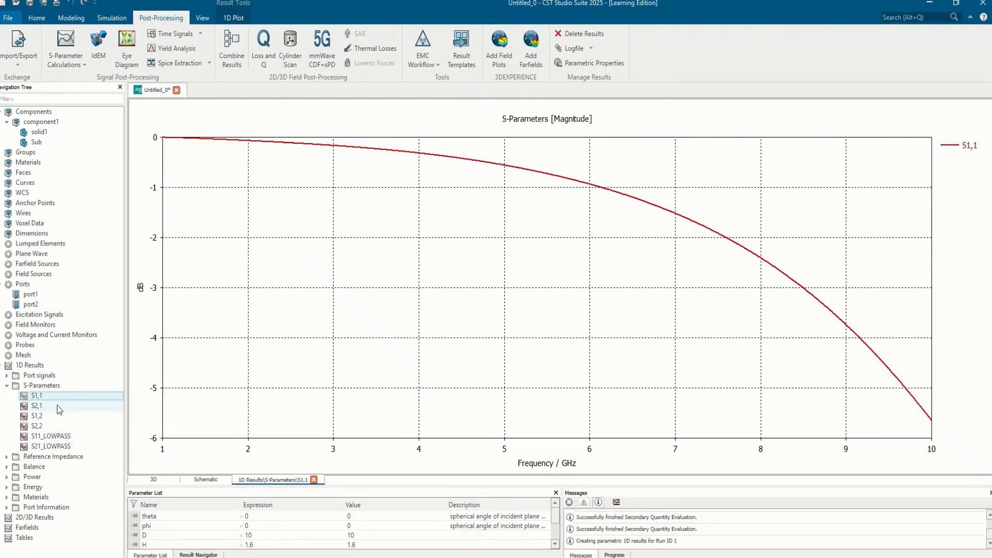
left_click(59, 409, "ctrl")
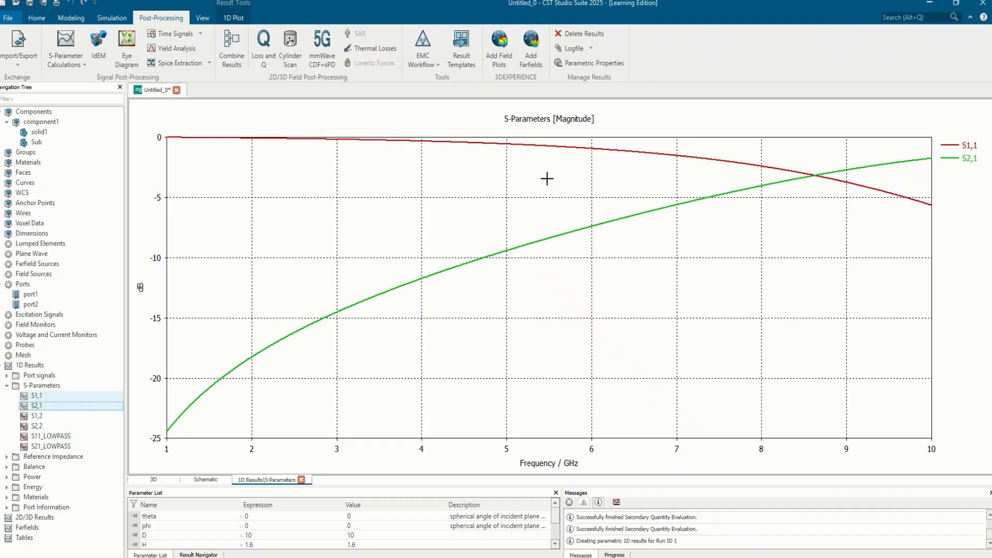
Duplicate the S1,1 and S2,1 results within S-Parameters and rename the S1,1 copy as s11_HIGH.
left_click(55, 398)
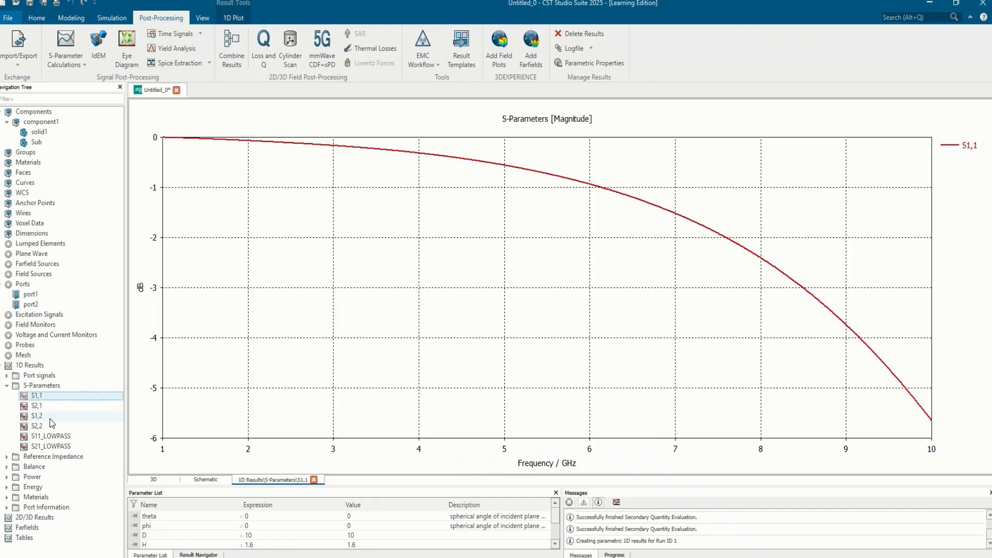
left_click(49, 406, "ctrl")
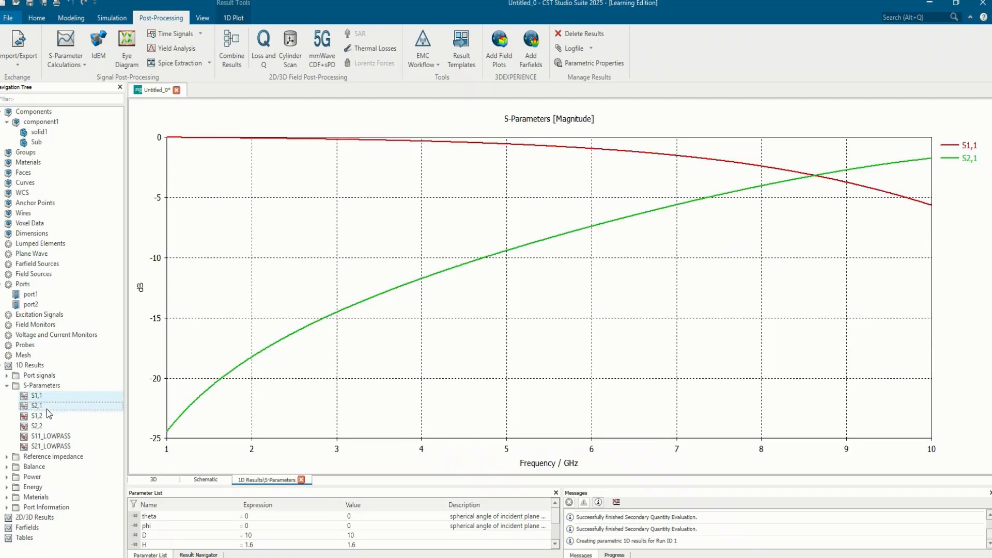
left_click(51, 437)
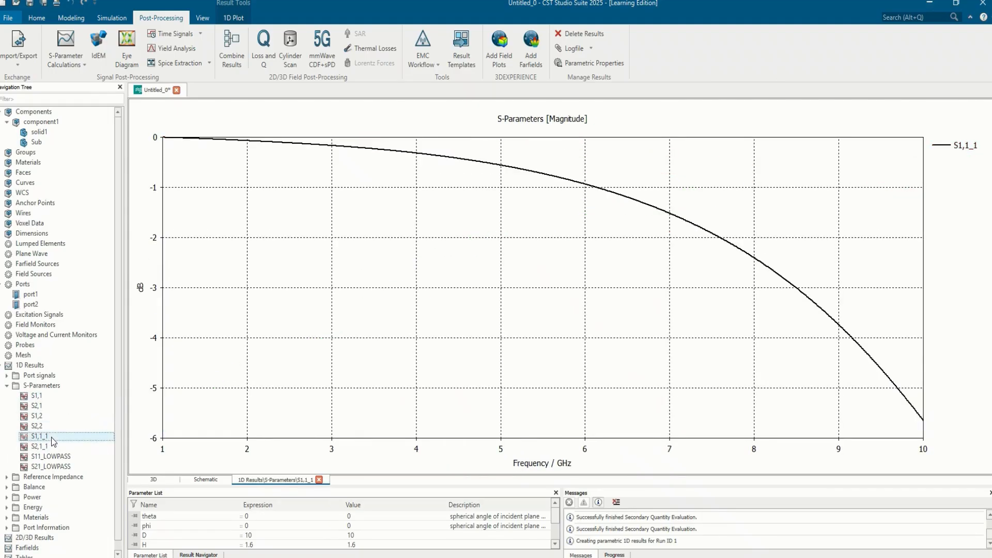
left_click(53, 436)
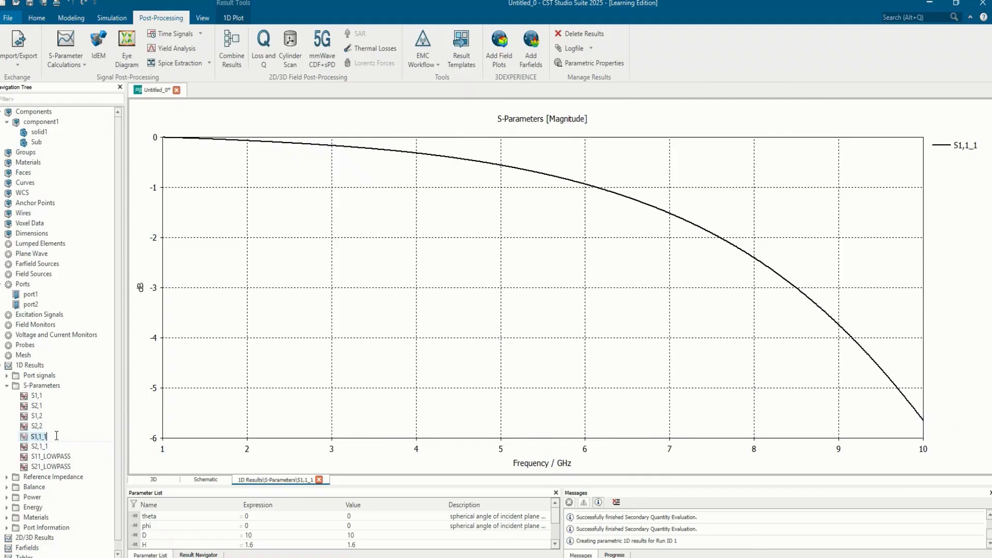
key("BackSpace")
type("s11_HIGH")
key("Return")
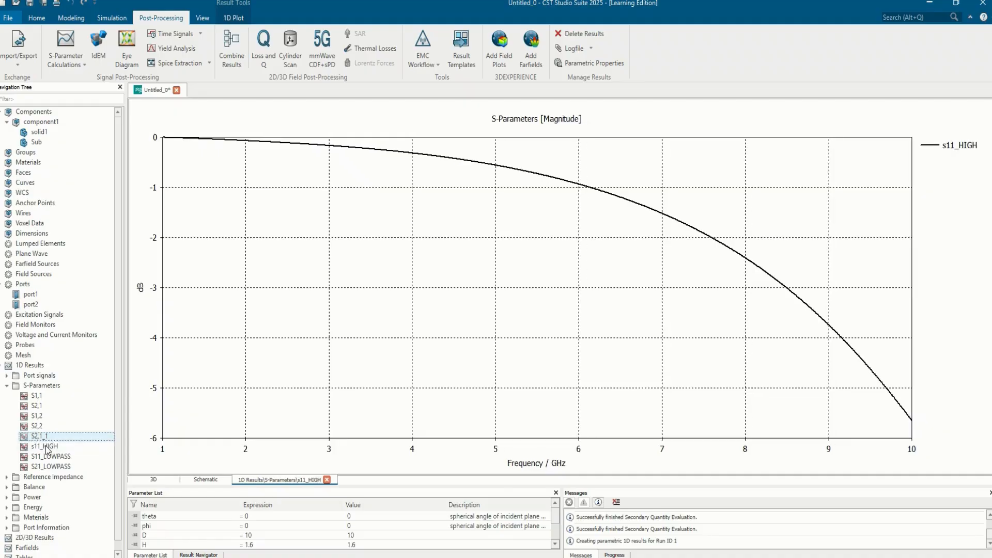
Rename the s11_HIGH result as s11_hIGH.
left_click(46, 448)
left_click(45, 446)
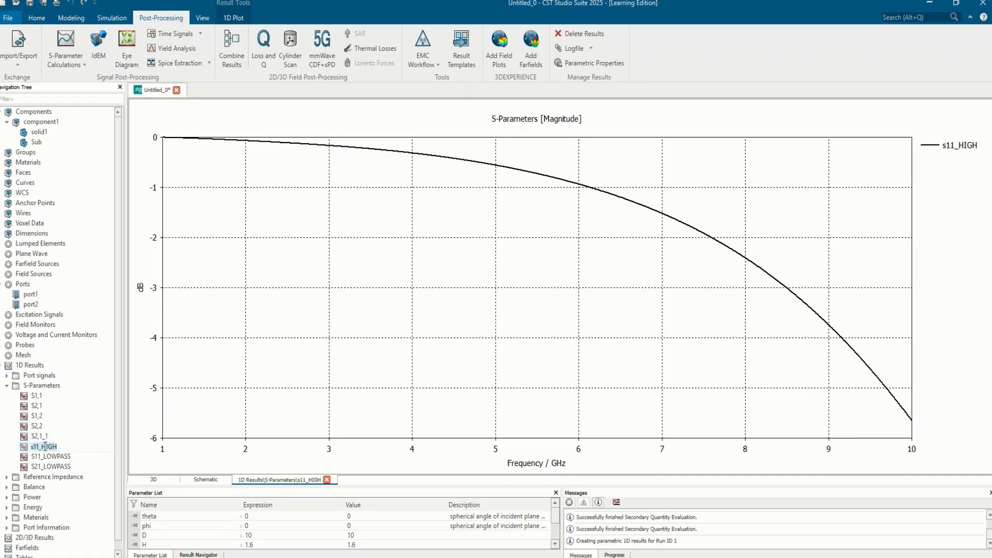
type("s21")
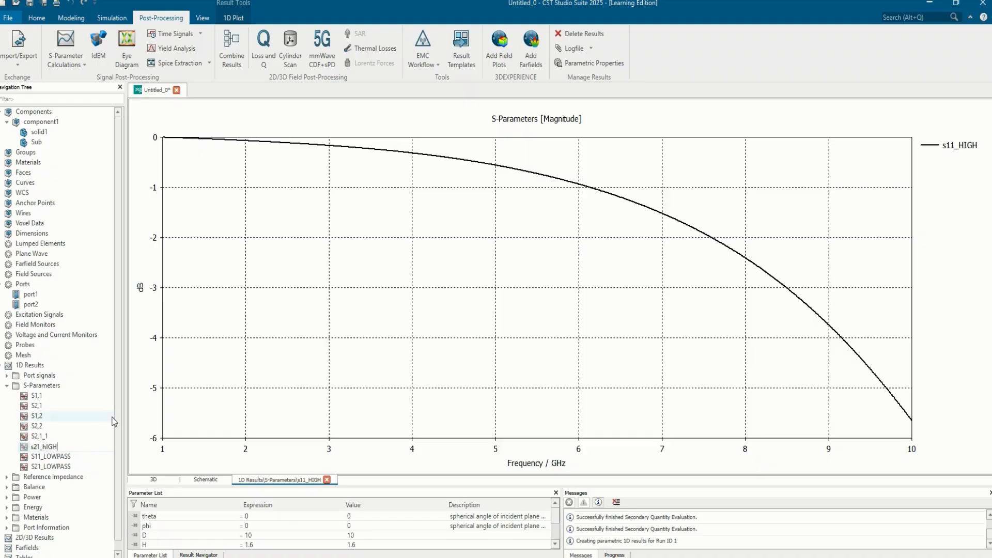
key("BackSpace")
type("1")
left_click(40, 438)
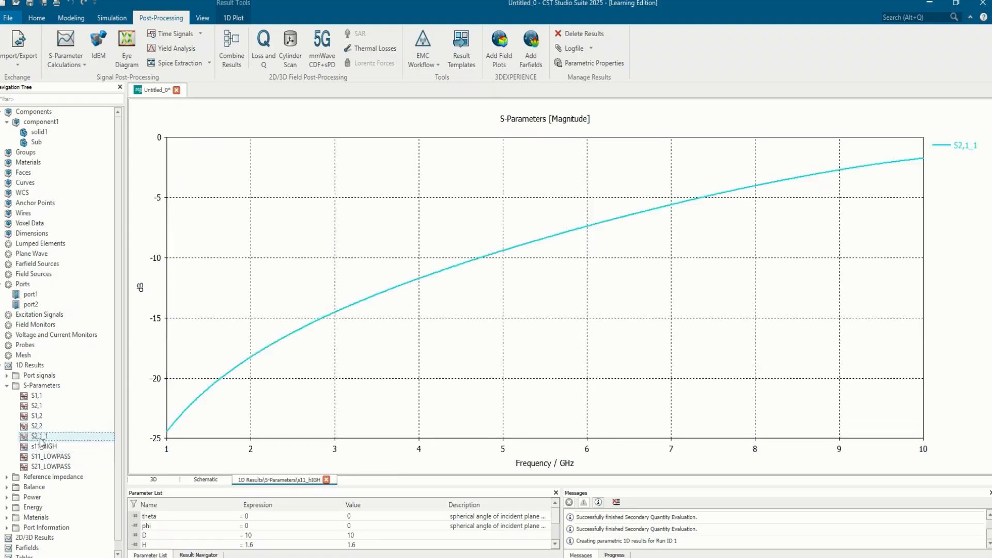
left_click(41, 443)
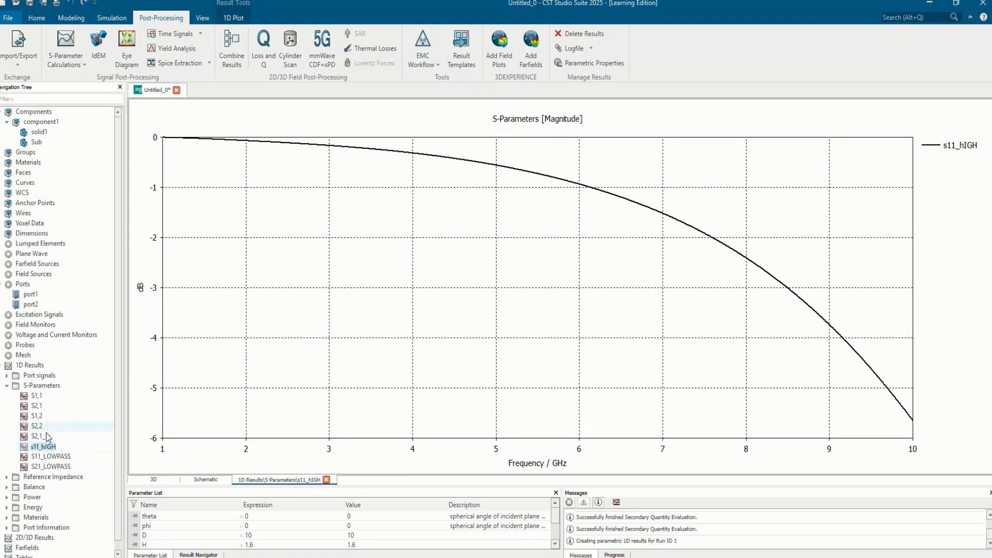
Rename the S2,1_1 result copy as s21_HIGH.
left_click(47, 437)
left_click(47, 437)
type("s")
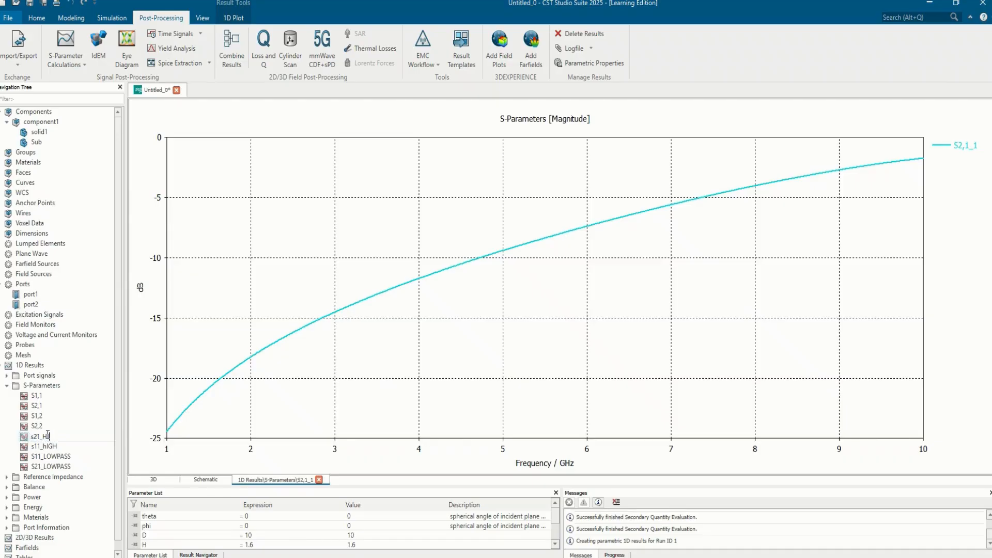
key("Return")
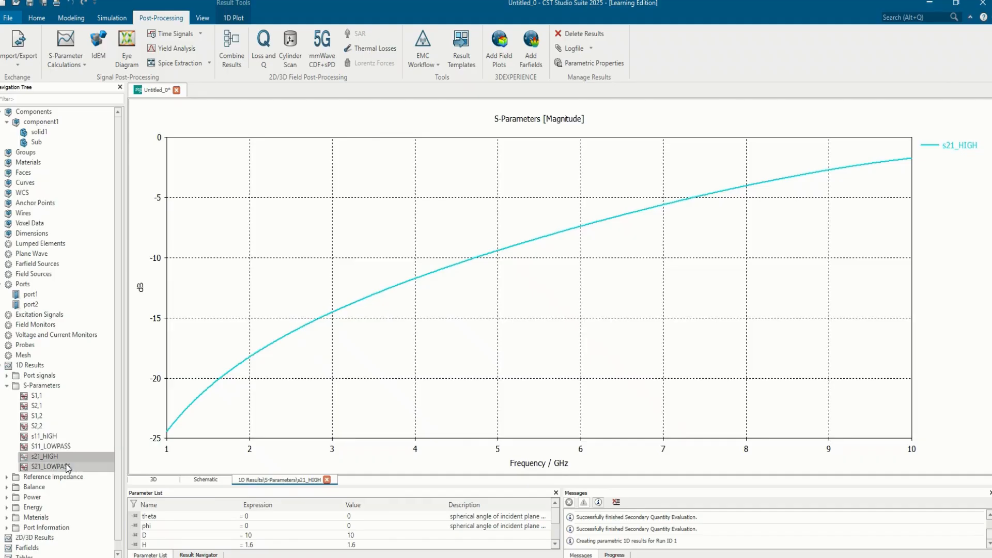
Compare s11_hIGH with S11_LOWPASS, and s21_HIGH with S21_LOWPASS, in the S-parameter plots.
left_click(67, 438)
left_click(68, 446, "ctrl")
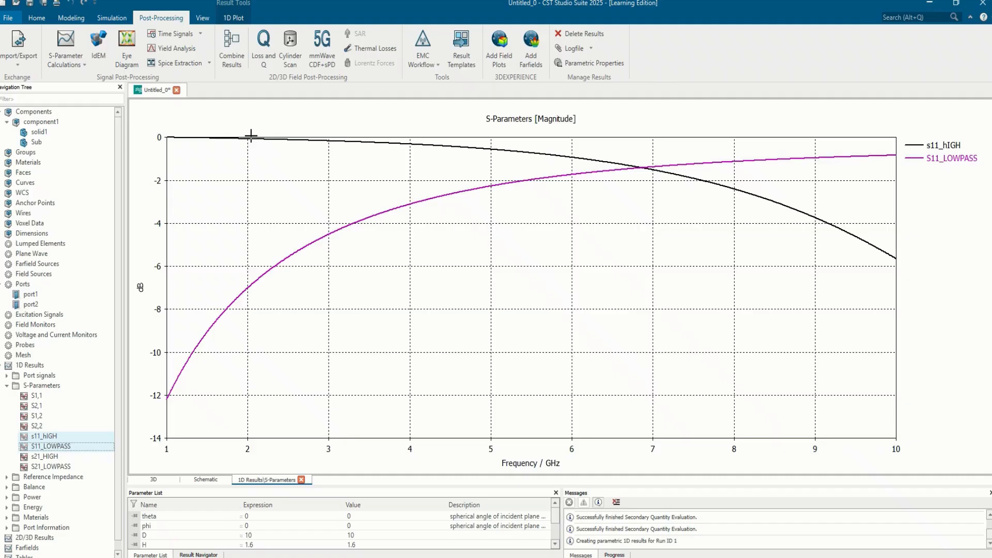
left_click(73, 457)
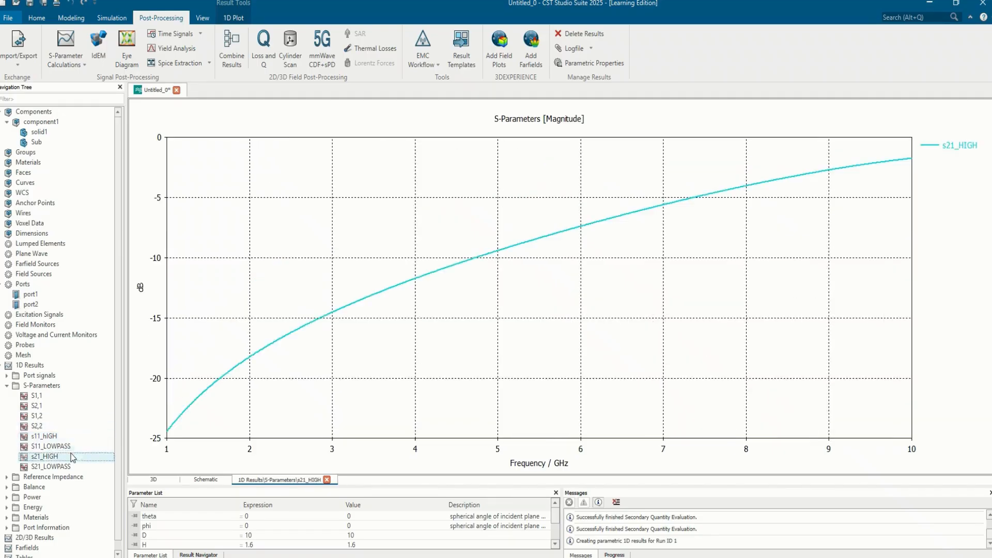
left_click(67, 467, "ctrl")
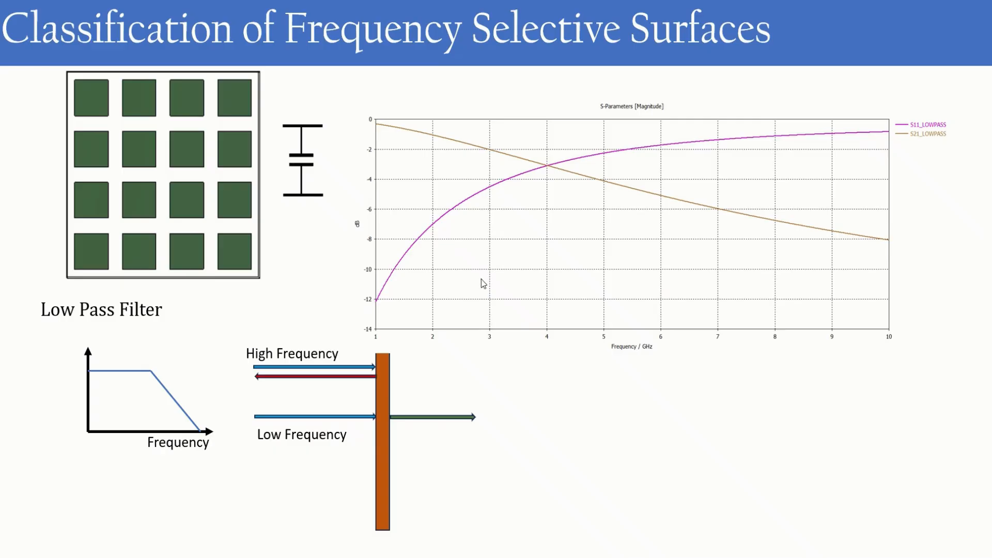
left_click(466, 245)
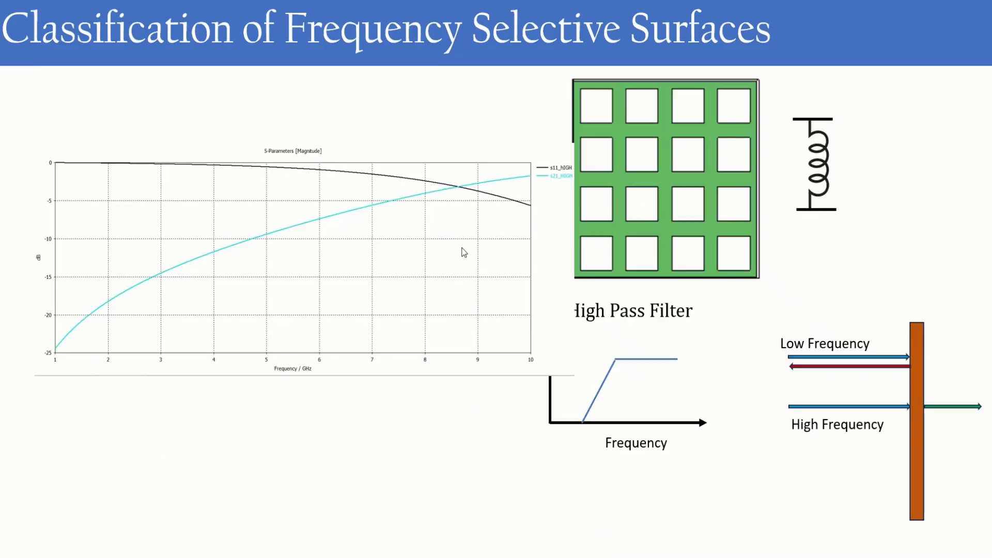